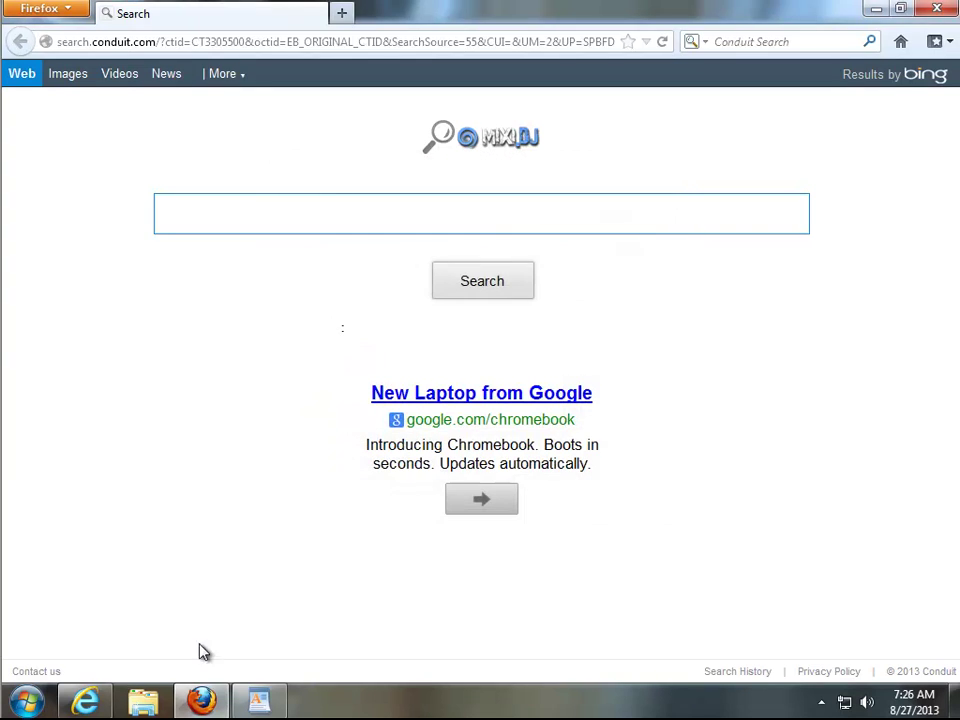
# Open Internet Explorer and inspect the home page address in Internet Options, then cancel and close the browser
pyautogui.click(85, 700)
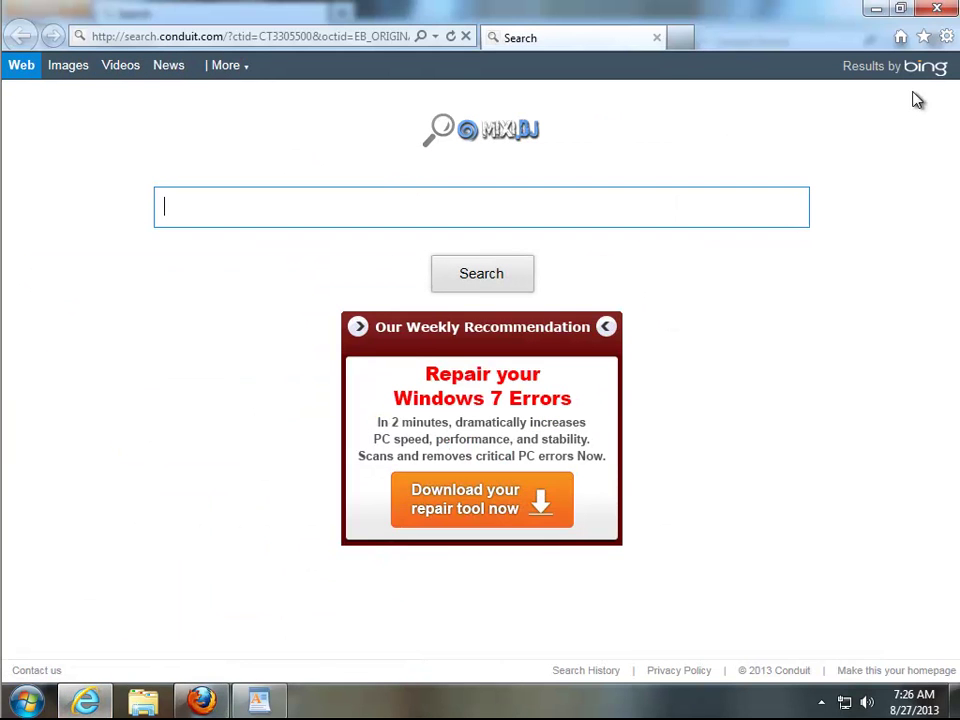
pyautogui.click(945, 37)
pyautogui.click(797, 241)
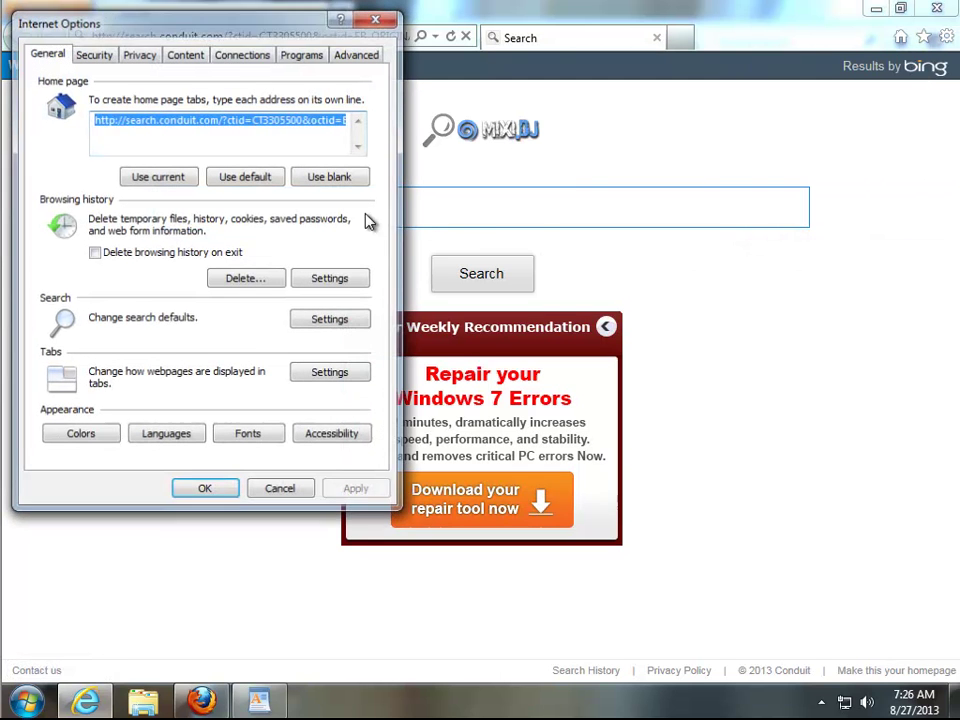
pyautogui.moveTo(204, 119); pyautogui.dragTo(57, 118)
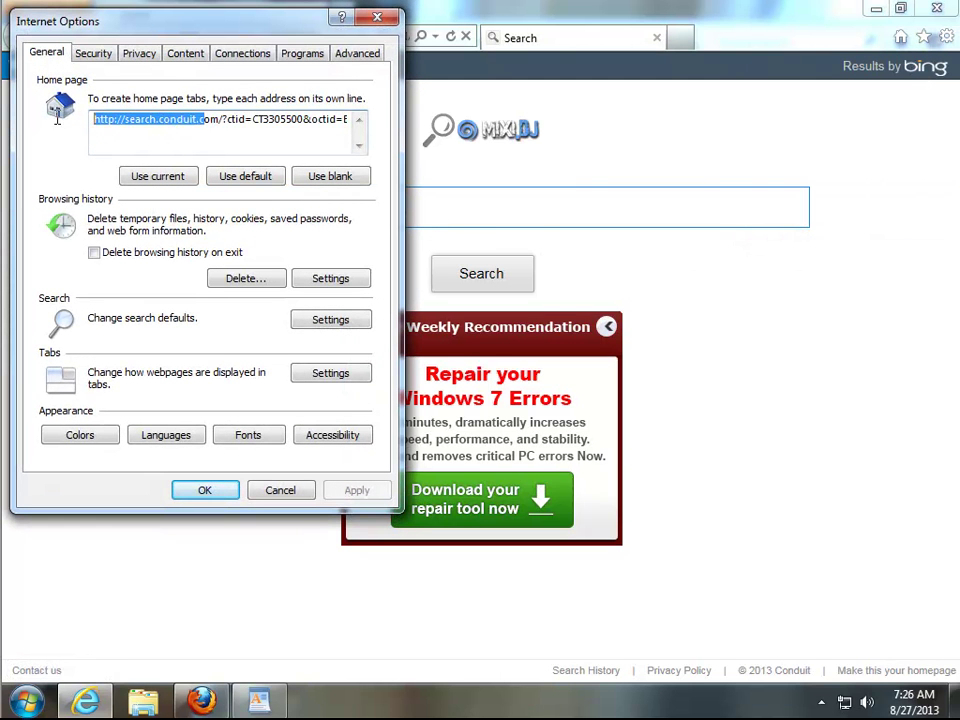
pyautogui.click(305, 494)
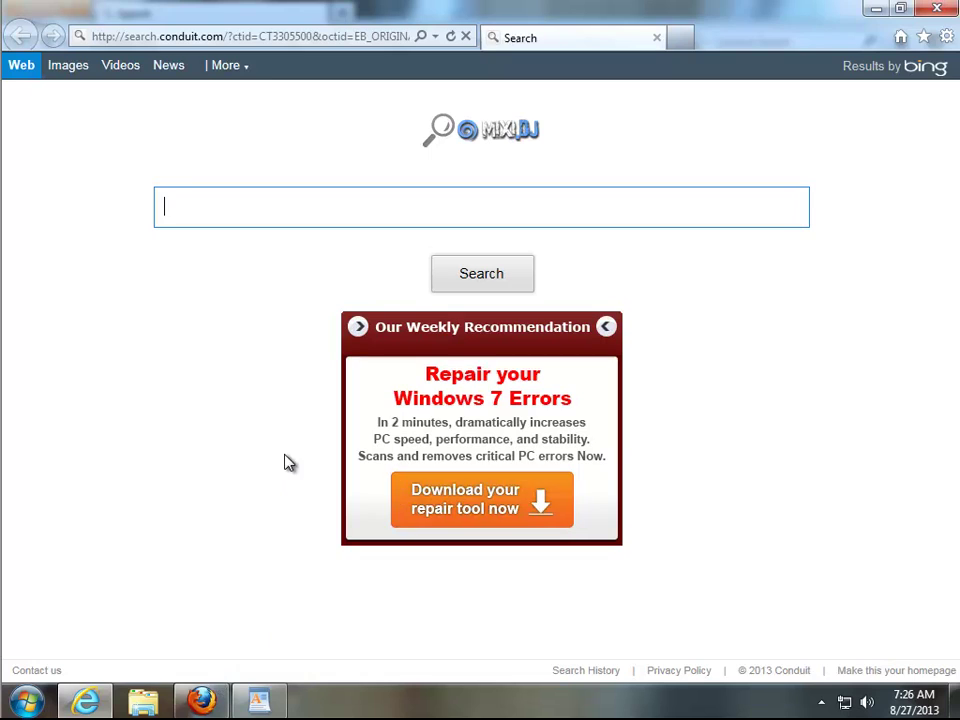
pyautogui.hotkey('alt', 'F4')
# Open the Control Panel's list of installed programs and select the Search Protect entry
pyautogui.doubleClick(44, 238)
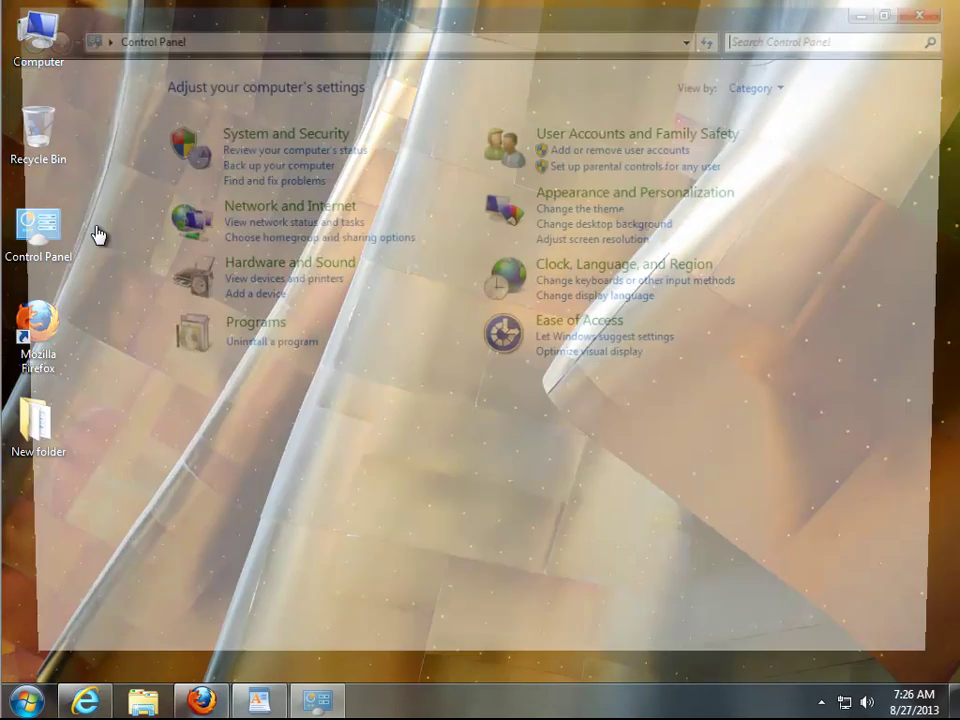
pyautogui.click(280, 348)
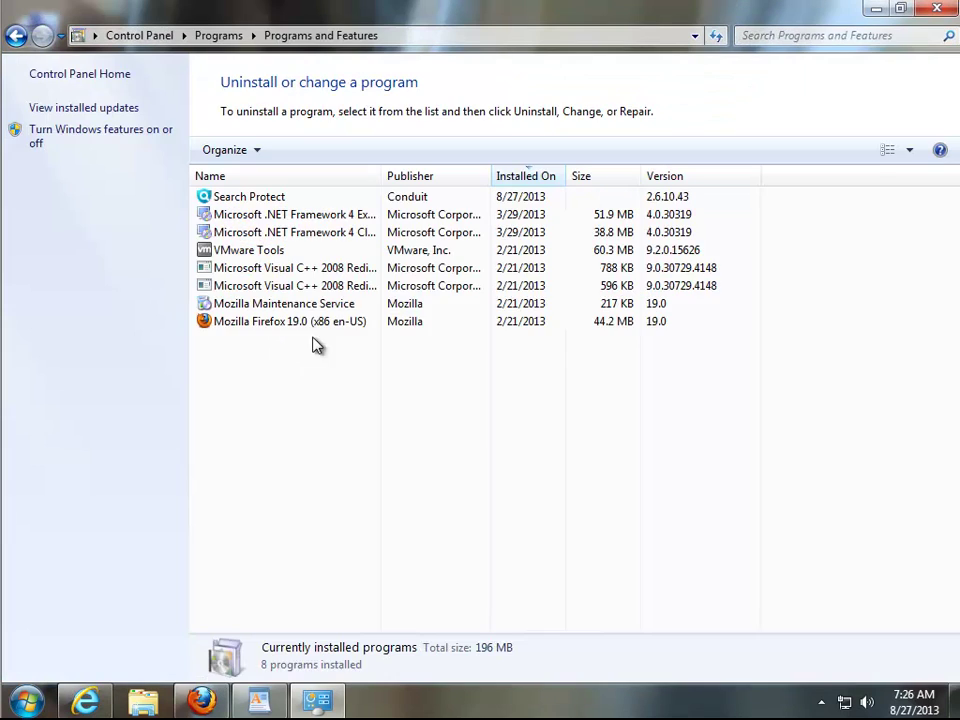
pyautogui.click(235, 197)
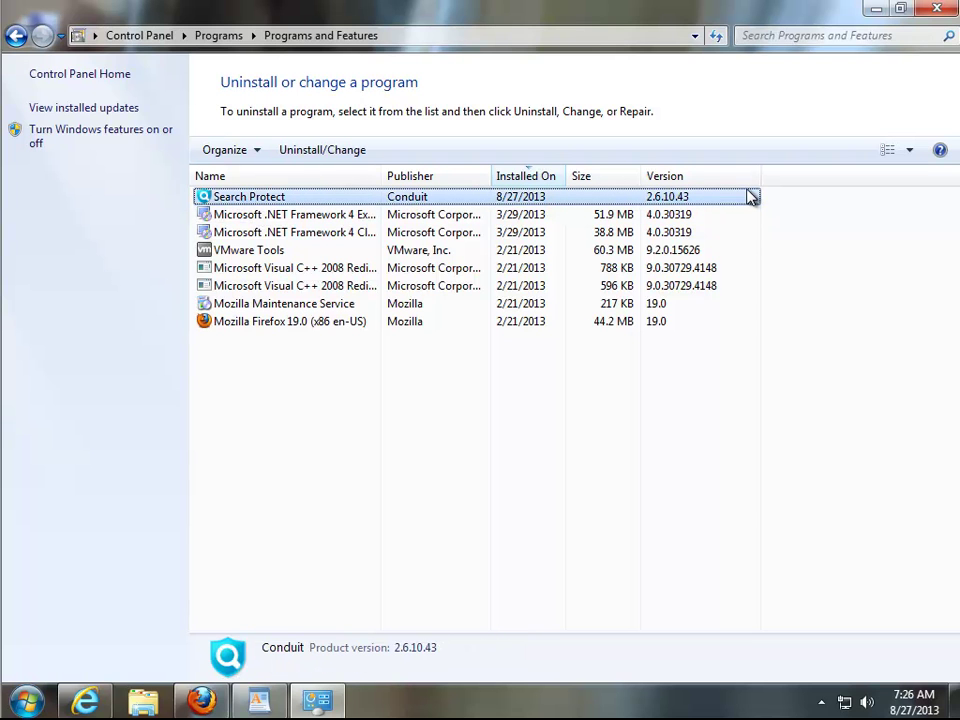
pyautogui.click(875, 9)
pyautogui.click(316, 700)
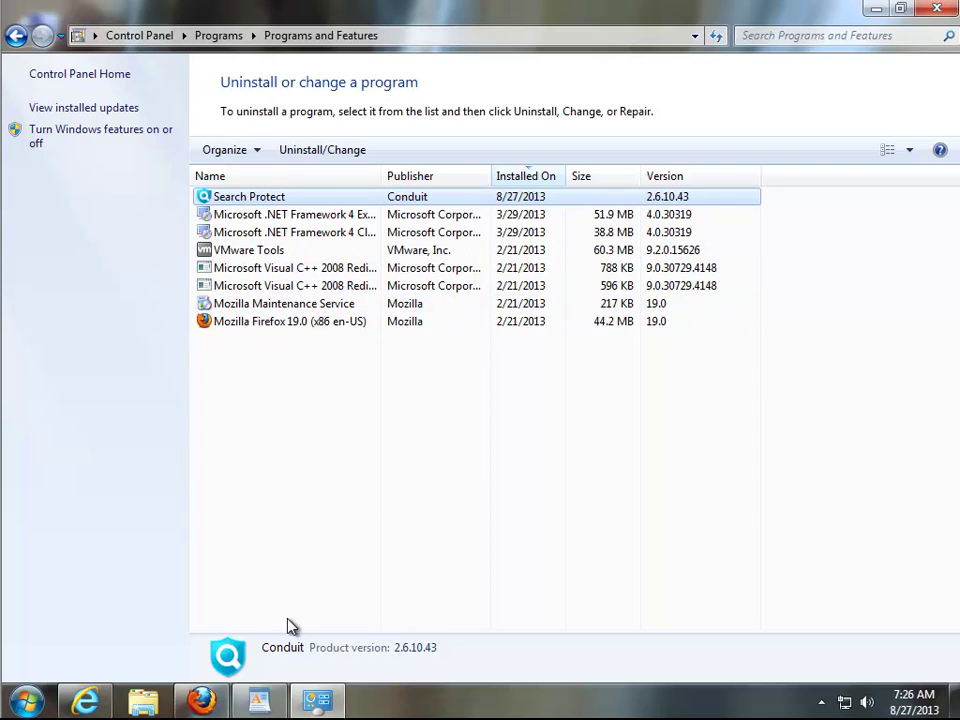
# Switch to the WordPad document and read through the numbered uninstall instructions, including the note about the uninstaller
pyautogui.click(259, 704)
pyautogui.moveTo(652, 287); pyautogui.dragTo(197, 260)
pyautogui.moveTo(584, 346); pyautogui.dragTo(151, 317)
pyautogui.moveTo(671, 464); pyautogui.dragTo(137, 404)
pyautogui.moveTo(570, 591); pyautogui.dragTo(180, 500)
pyautogui.scroll(-2, 500, 573)
pyautogui.moveTo(568, 483); pyautogui.dragTo(169, 511)
pyautogui.scroll(-1, 330, 580)
pyautogui.moveTo(292, 569); pyautogui.dragTo(153, 465)
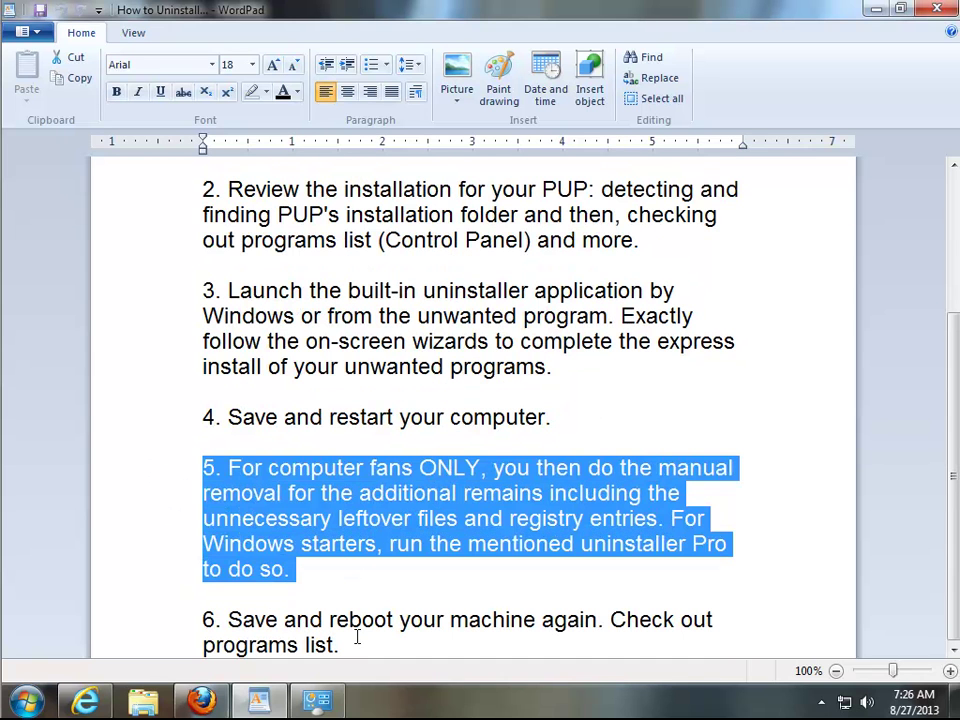
pyautogui.moveTo(357, 637); pyautogui.dragTo(165, 604)
pyautogui.scroll(3, 530, 594)
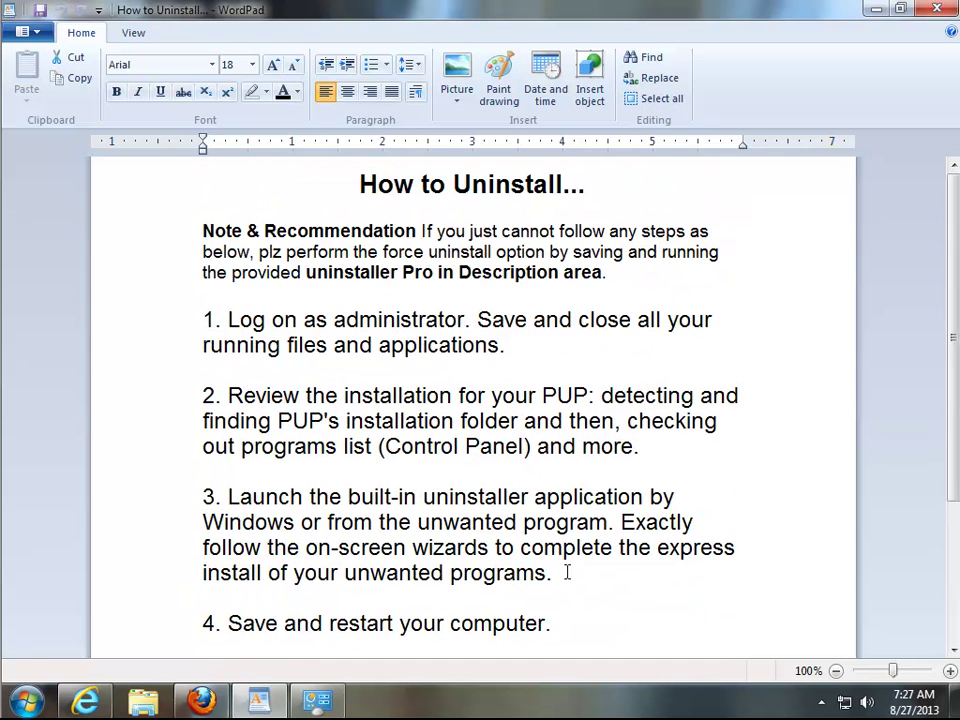
pyautogui.click(654, 272)
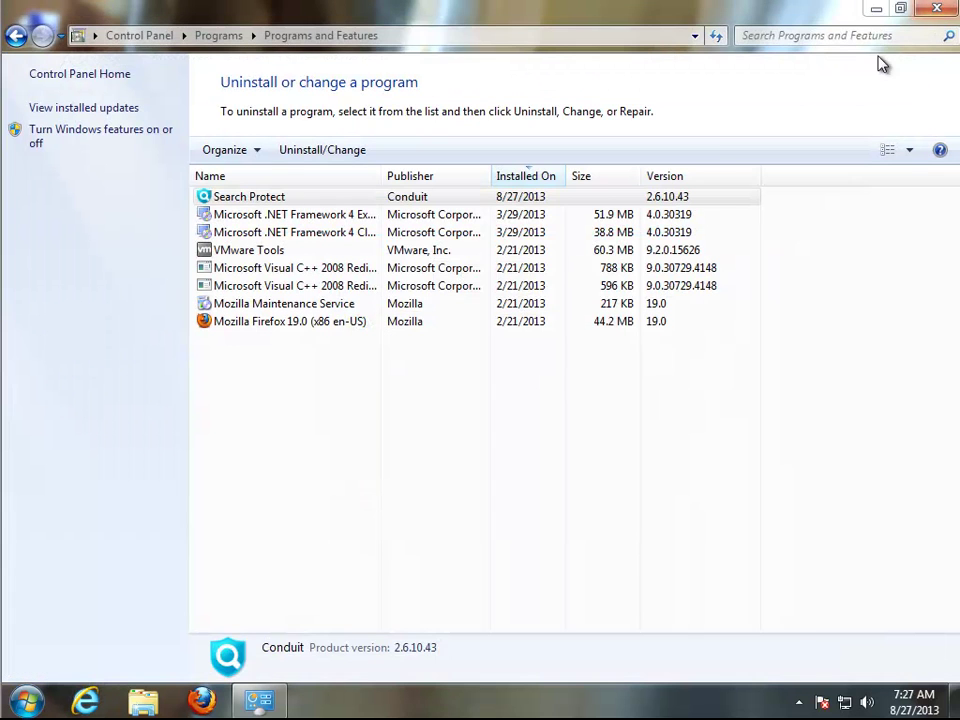
# Uninstall Search Protect, choosing Google as the preferred home page and going back to the original home page and default search settings
pyautogui.click(332, 516)
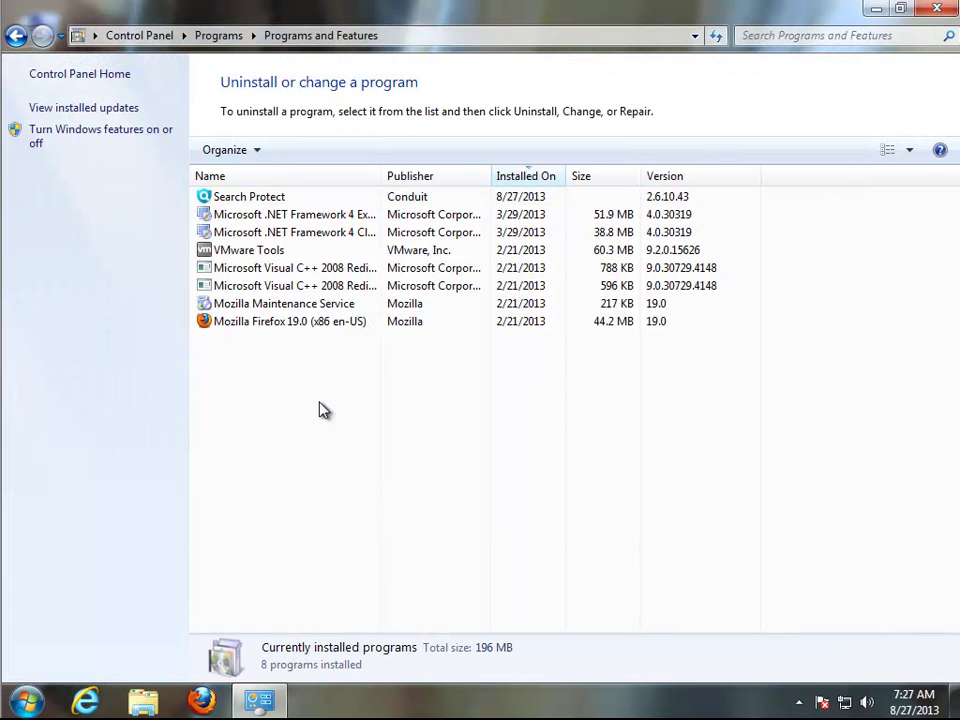
pyautogui.click(264, 197)
pyautogui.click(322, 151)
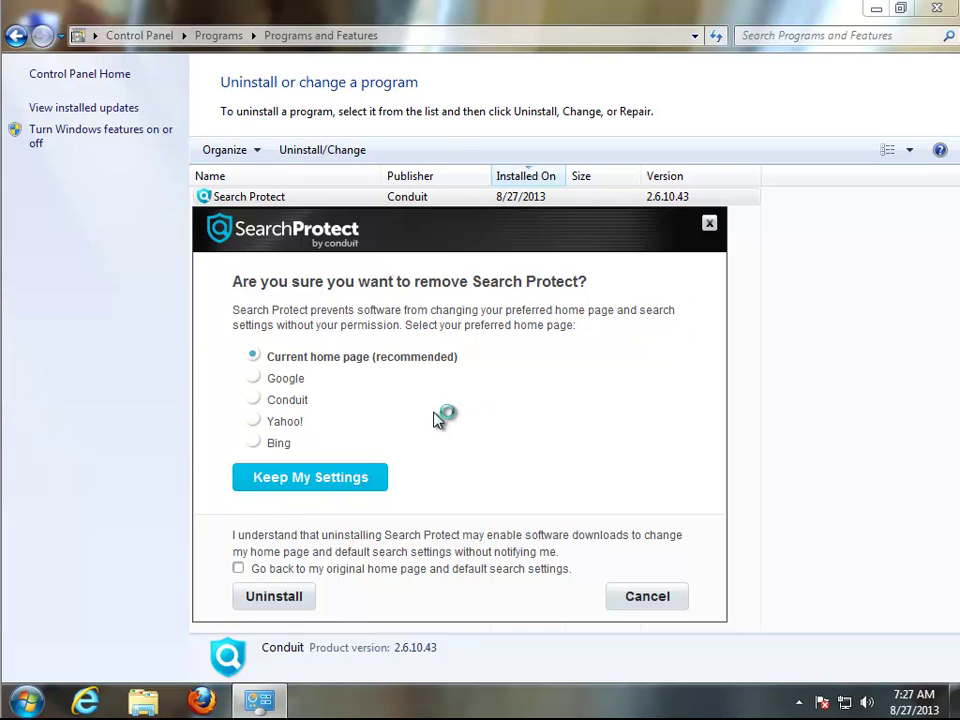
pyautogui.click(253, 381)
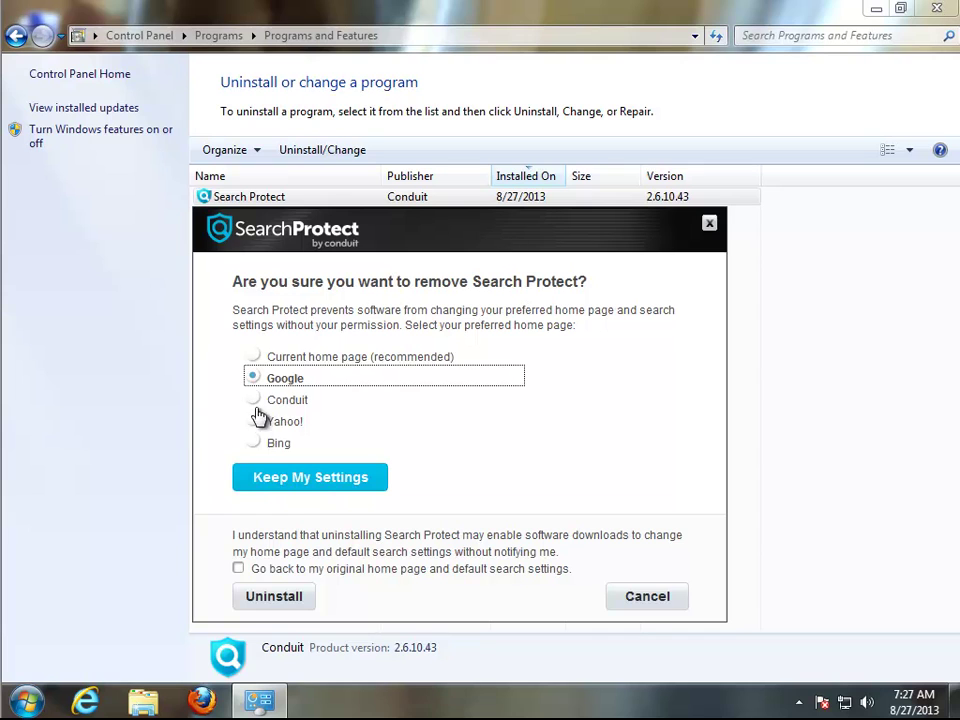
pyautogui.click(256, 444)
pyautogui.click(254, 381)
pyautogui.click(239, 570)
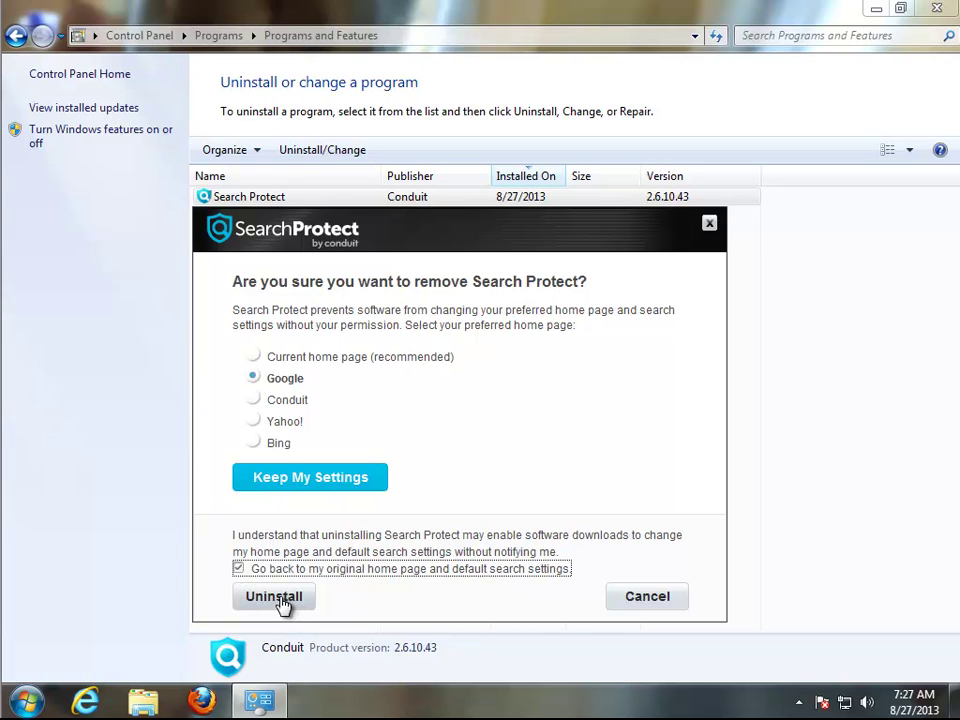
pyautogui.click(283, 598)
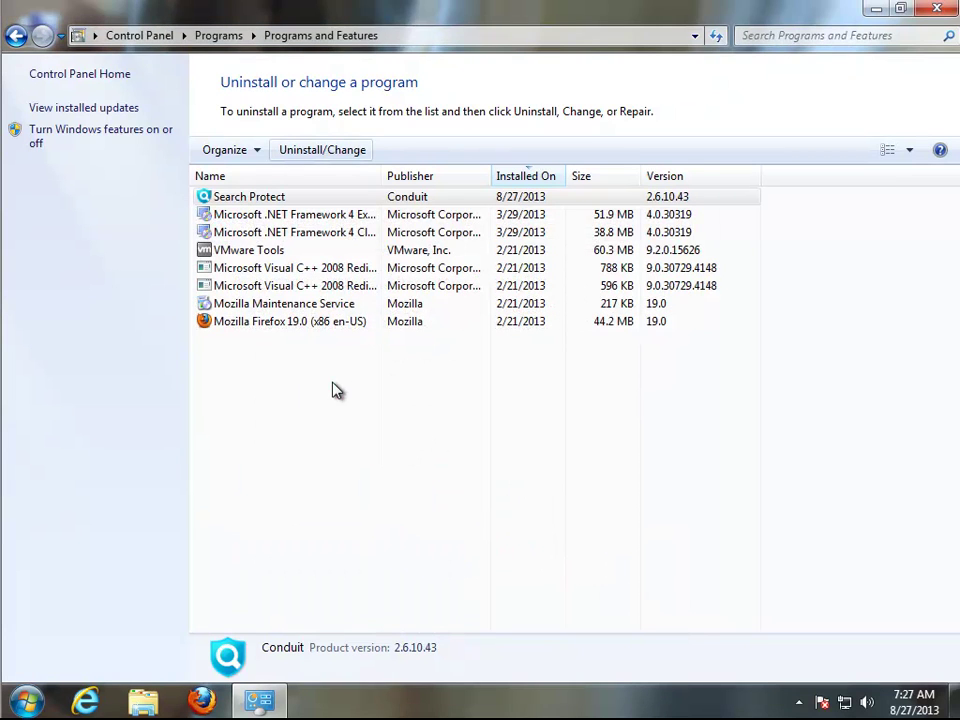
# Refresh the installed programs list and close the Programs and Features window
pyautogui.rightClick(333, 355)
pyautogui.click(376, 432)
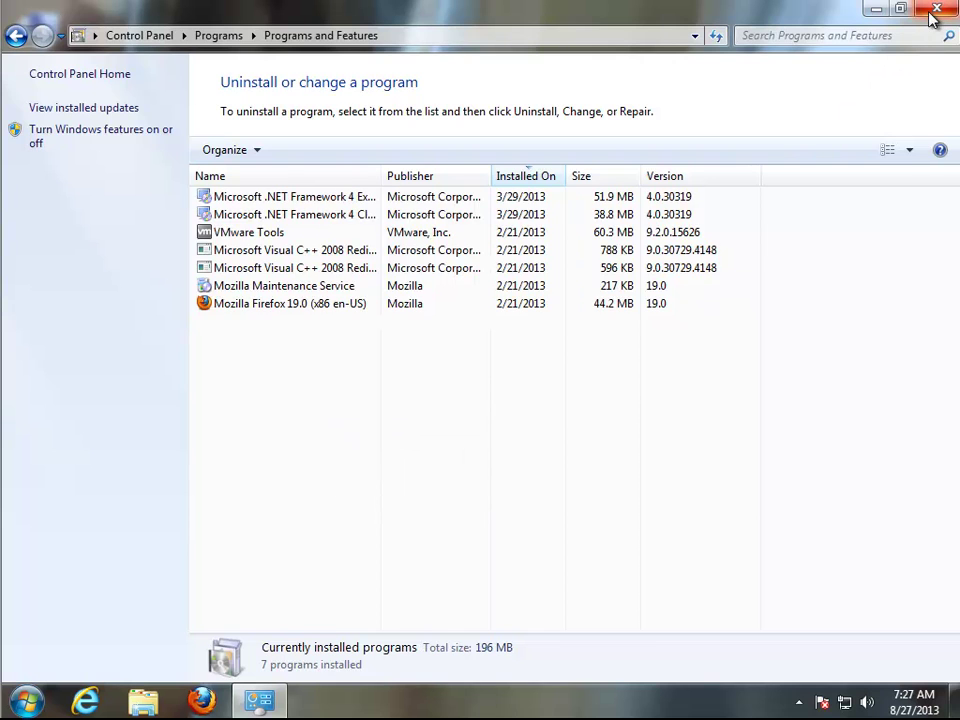
pyautogui.click(934, 10)
pyautogui.click(27, 700)
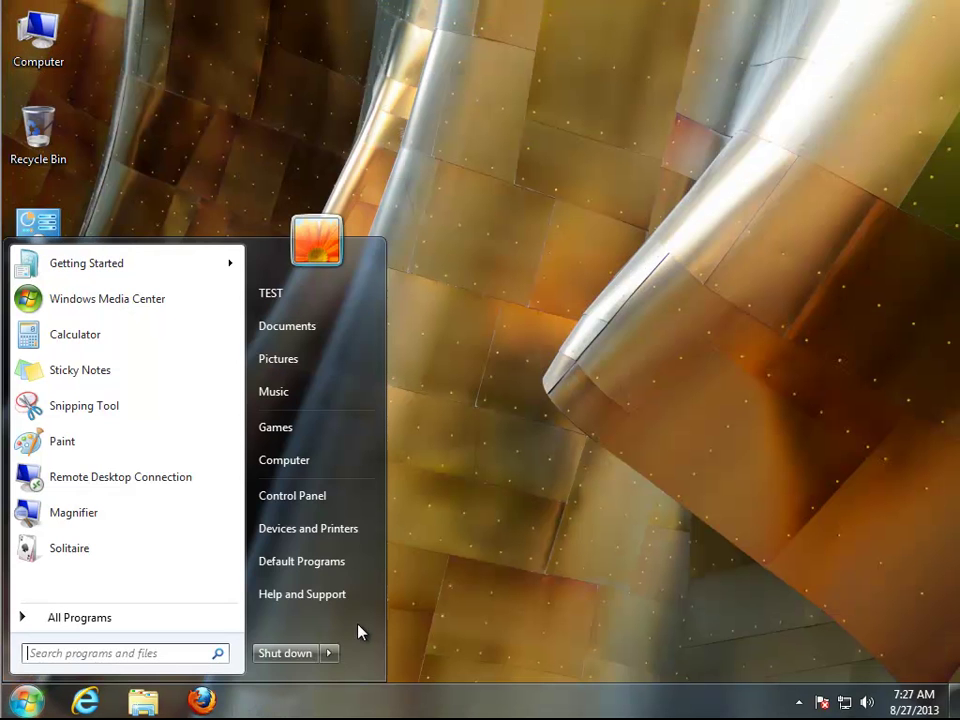
pyautogui.moveTo(334, 656)
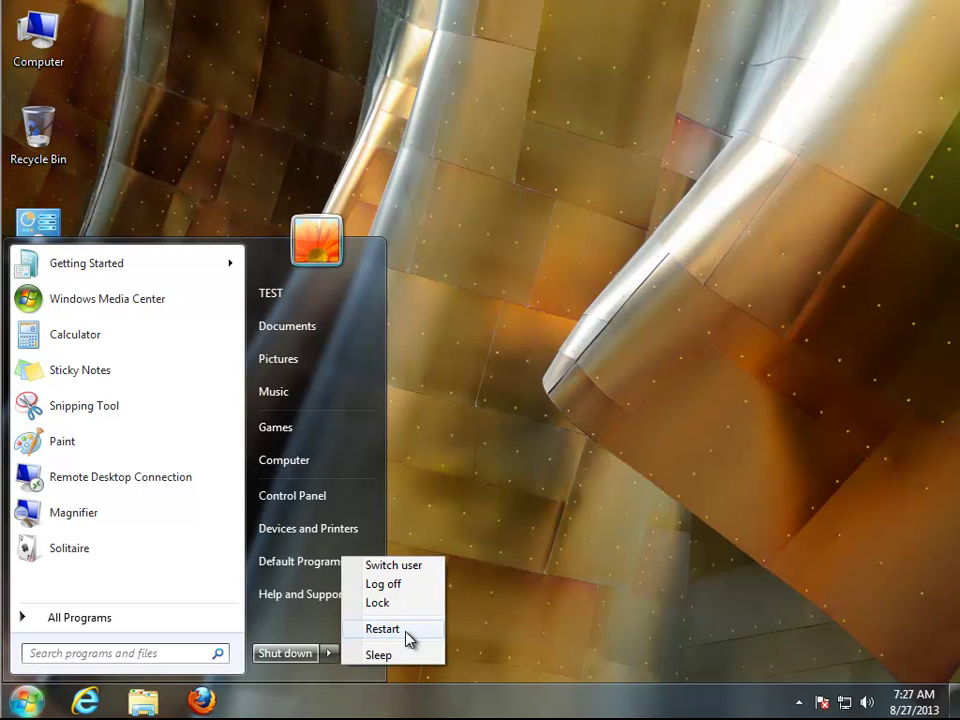
pyautogui.click(467, 369)
pyautogui.rightClick(467, 366)
pyautogui.click(490, 414)
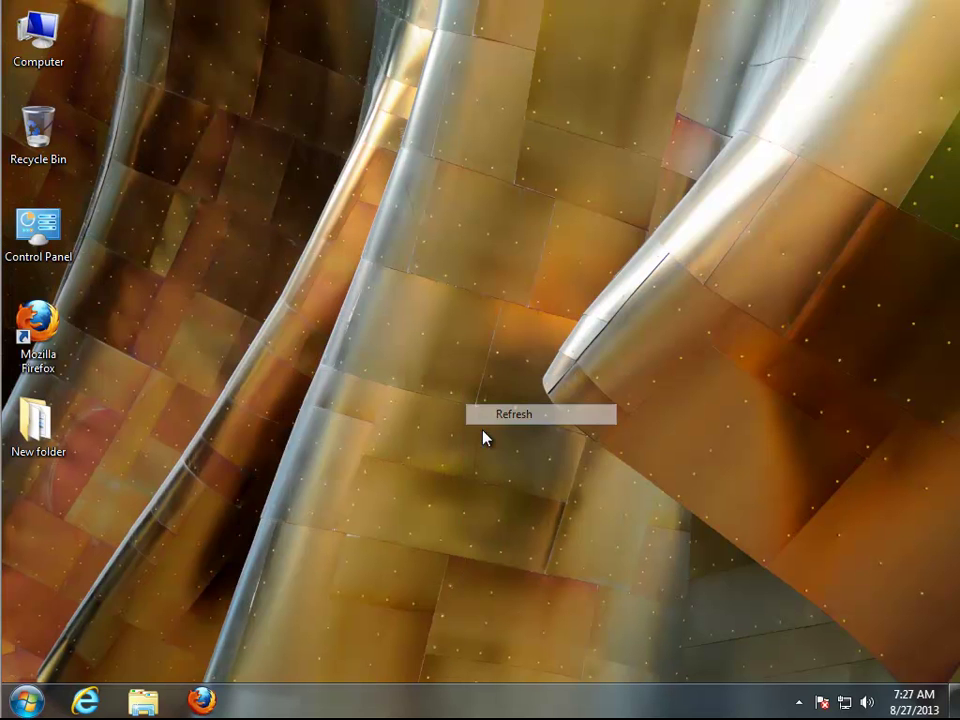
# Open Firefox and restore its home page to the default in the General options
pyautogui.click(201, 700)
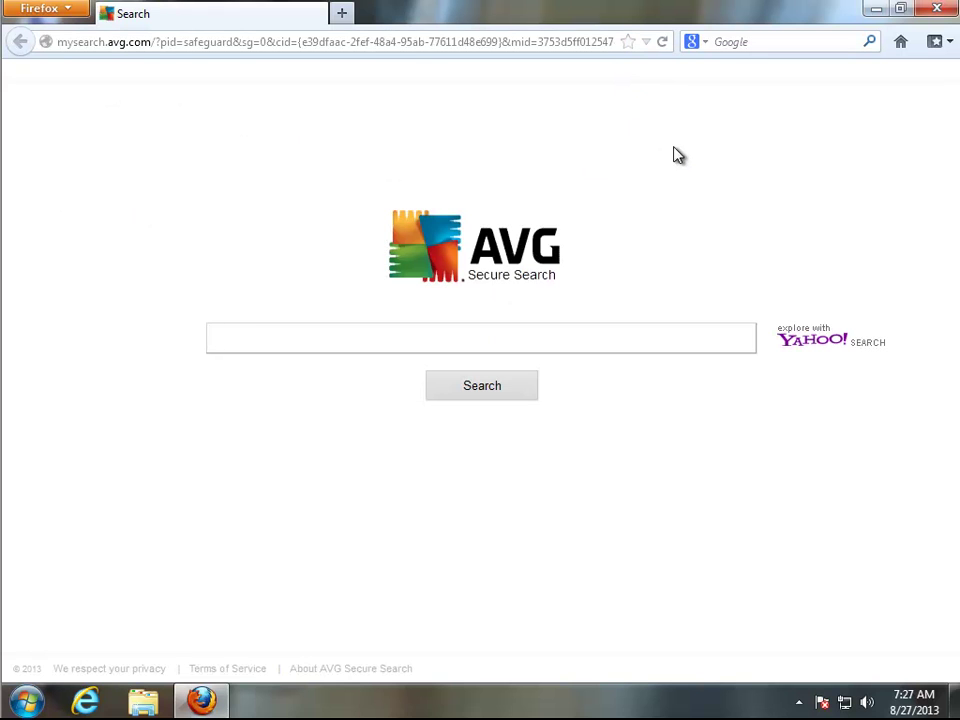
pyautogui.click(62, 9)
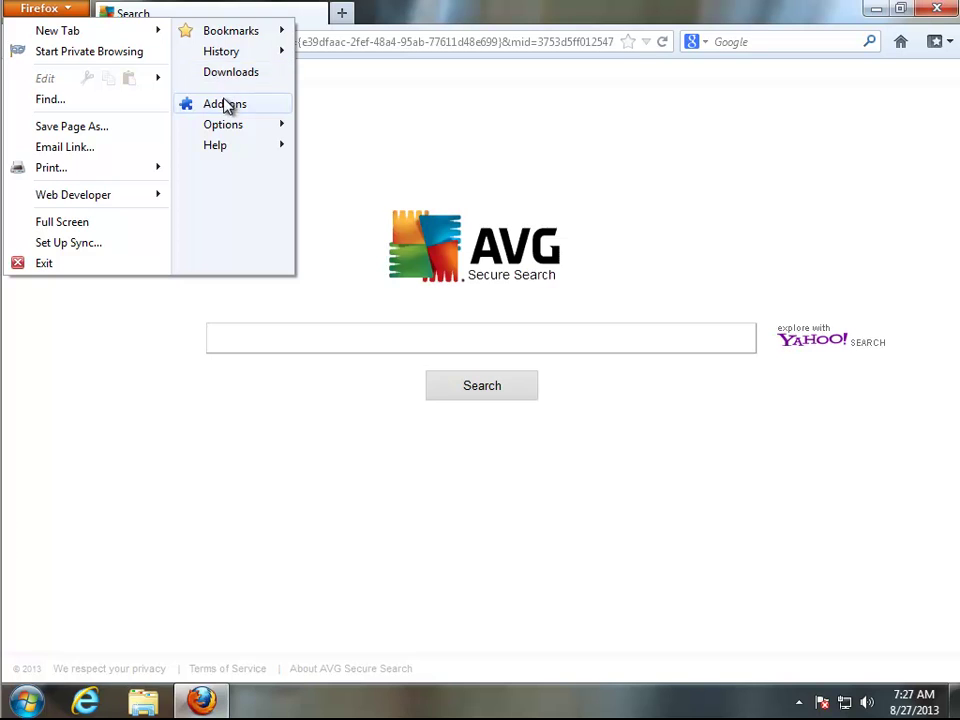
pyautogui.click(224, 124)
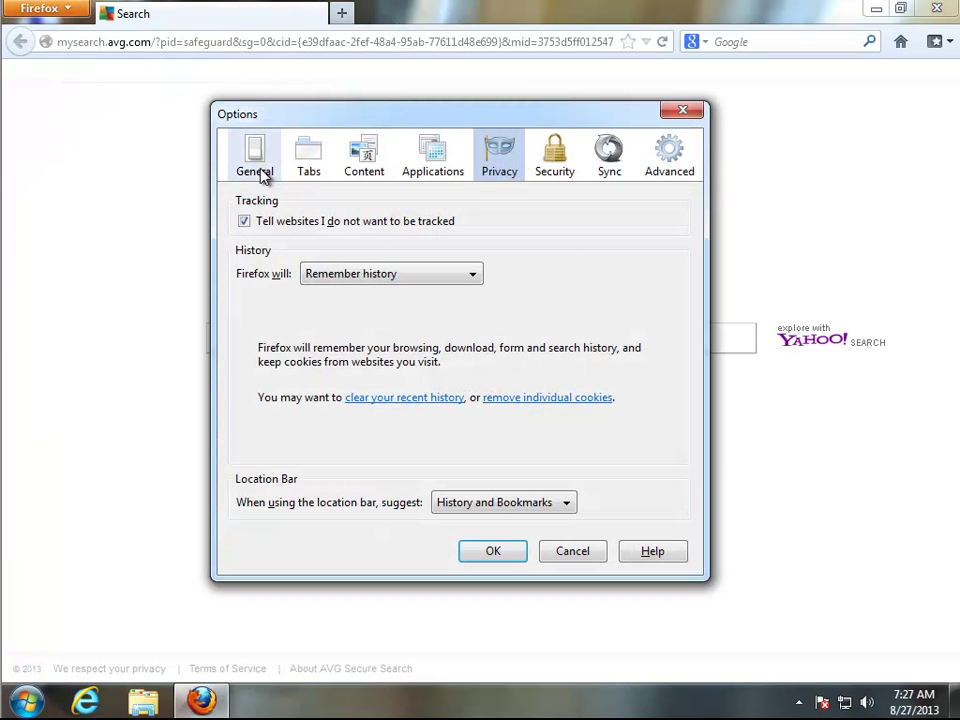
pyautogui.click(257, 168)
pyautogui.click(634, 283)
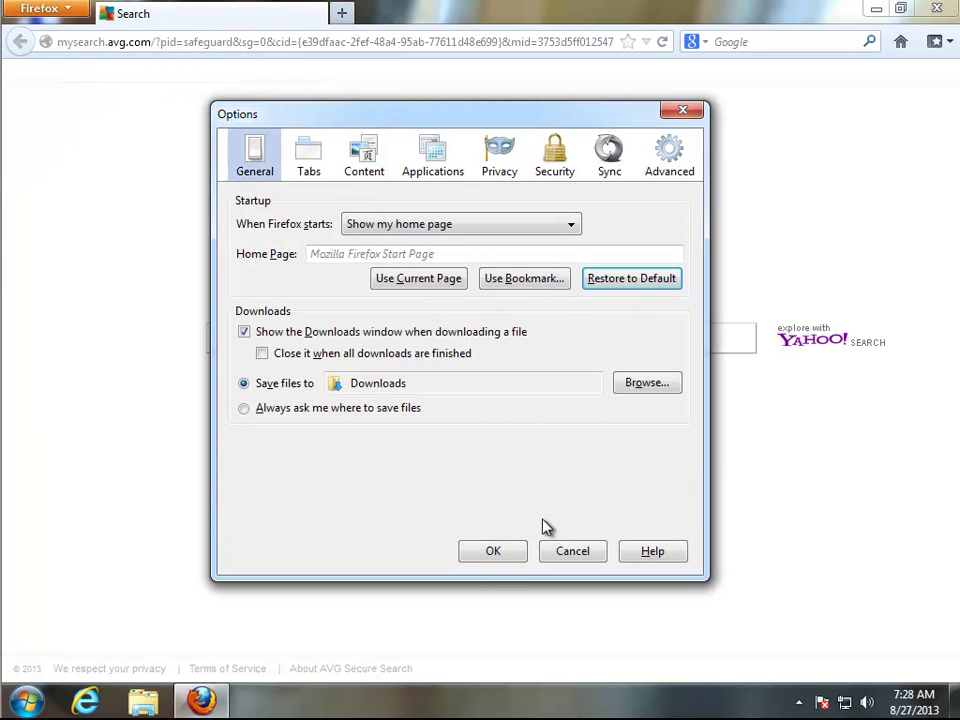
pyautogui.click(491, 551)
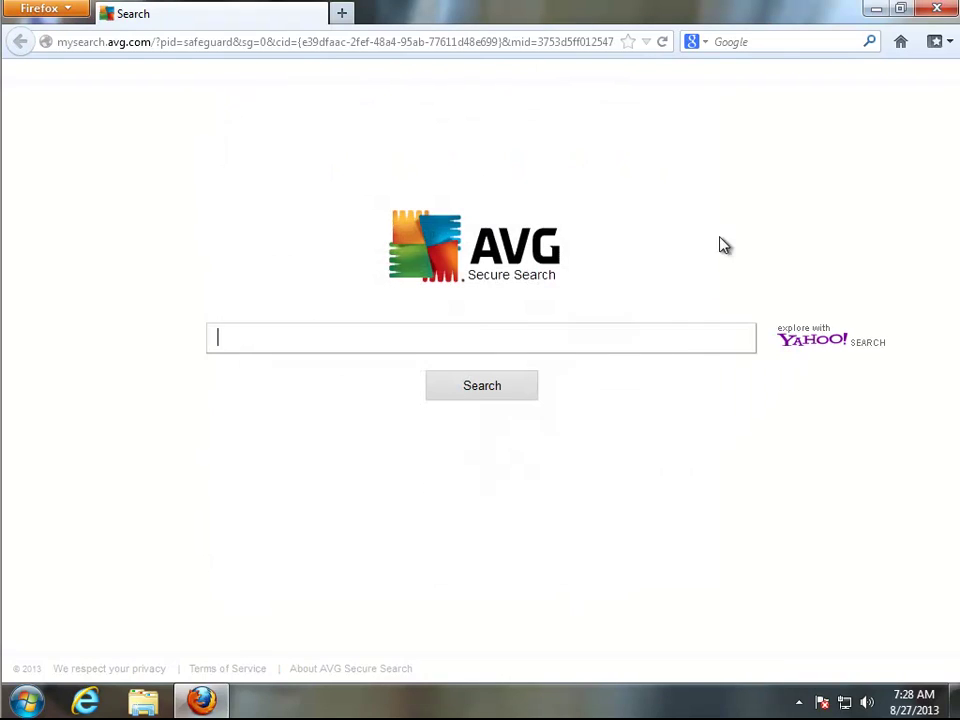
# Remove Conduit Search from Firefox's list of installed search engines and save the change
pyautogui.click(697, 42)
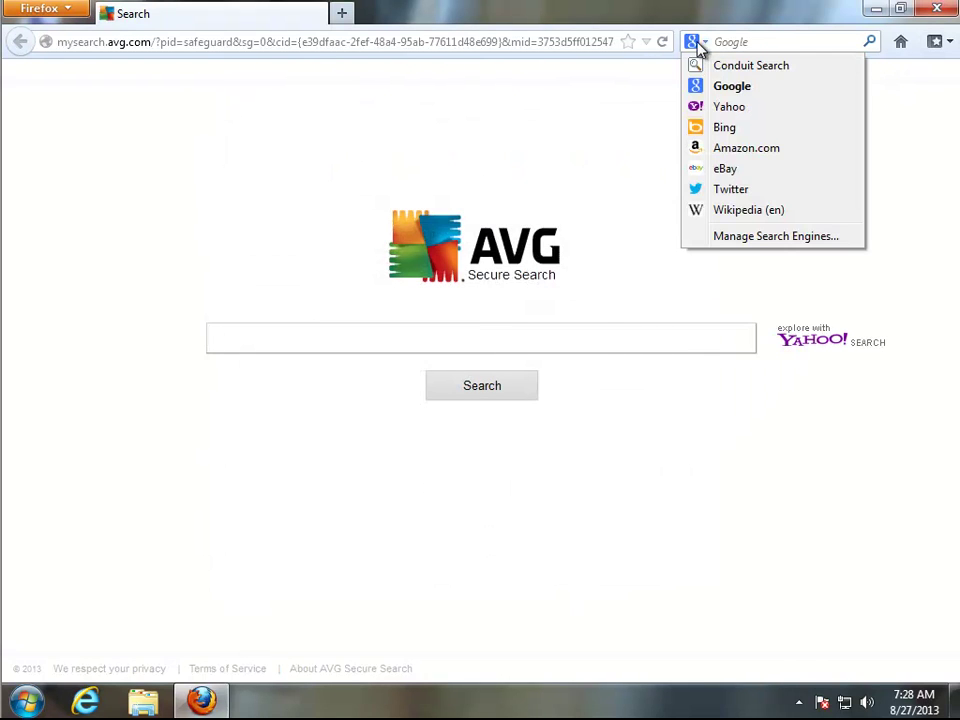
pyautogui.click(754, 240)
pyautogui.click(330, 258)
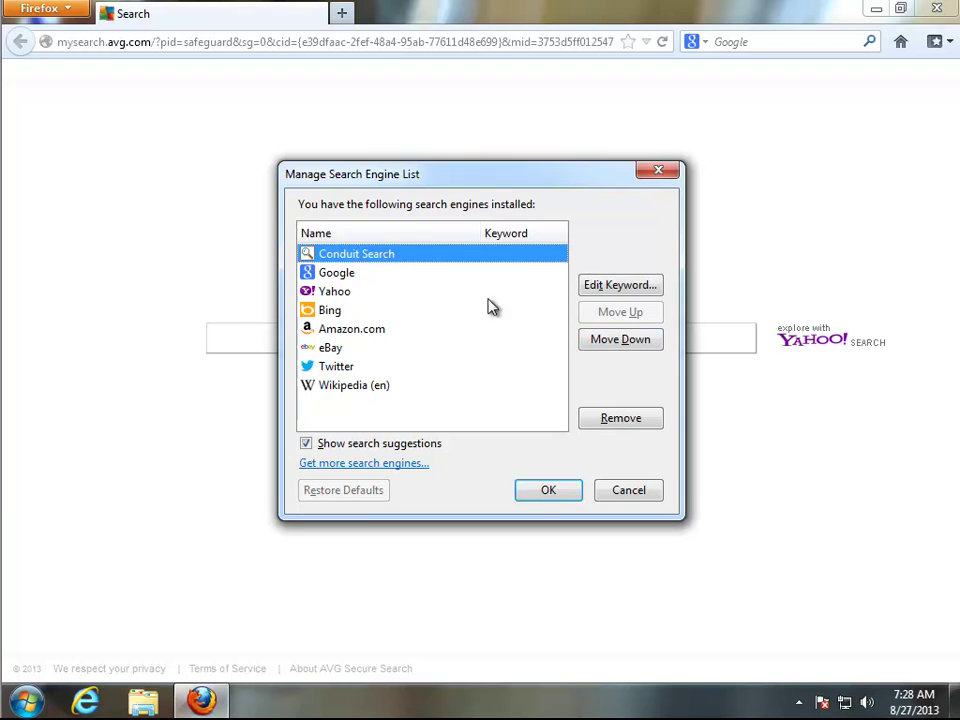
pyautogui.click(628, 420)
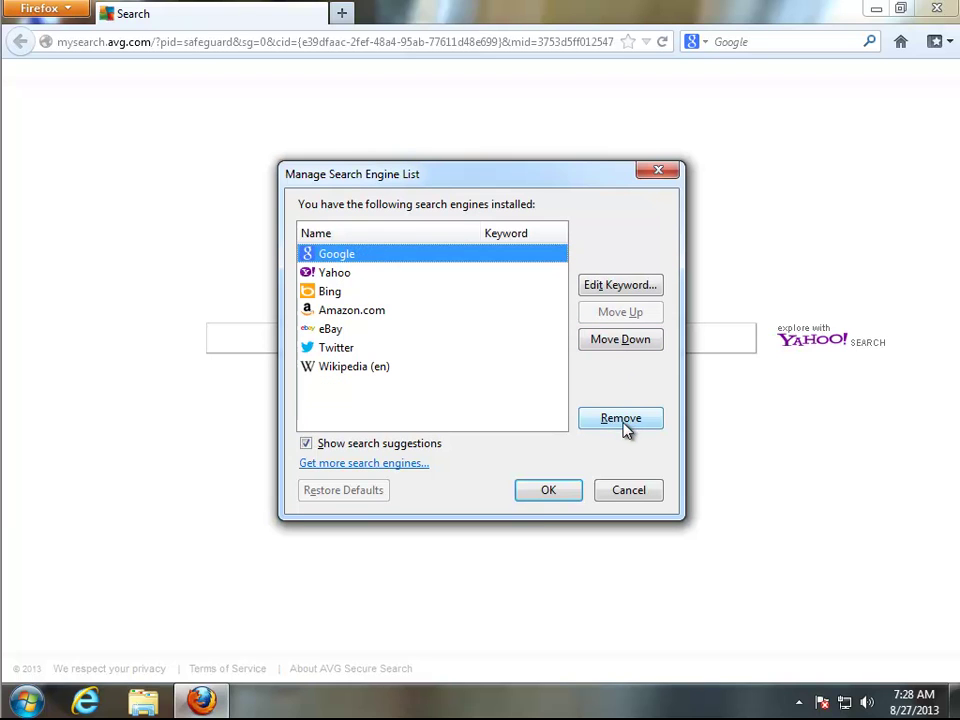
pyautogui.click(538, 499)
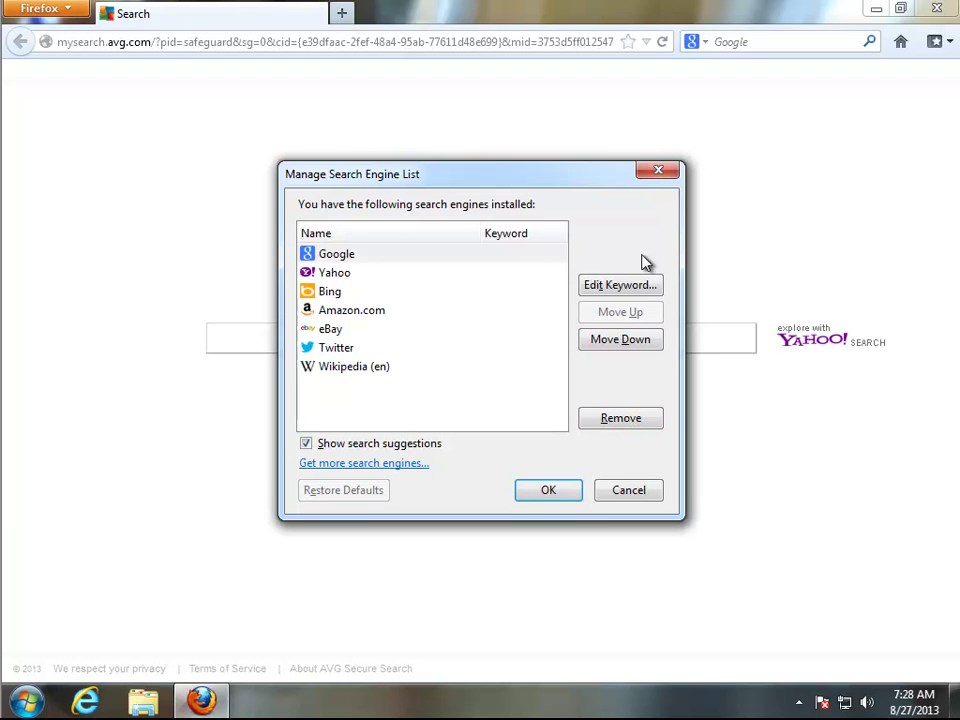
pyautogui.click(557, 490)
# Restart Firefox to check its home page and search engine, then close it
pyautogui.click(930, 10)
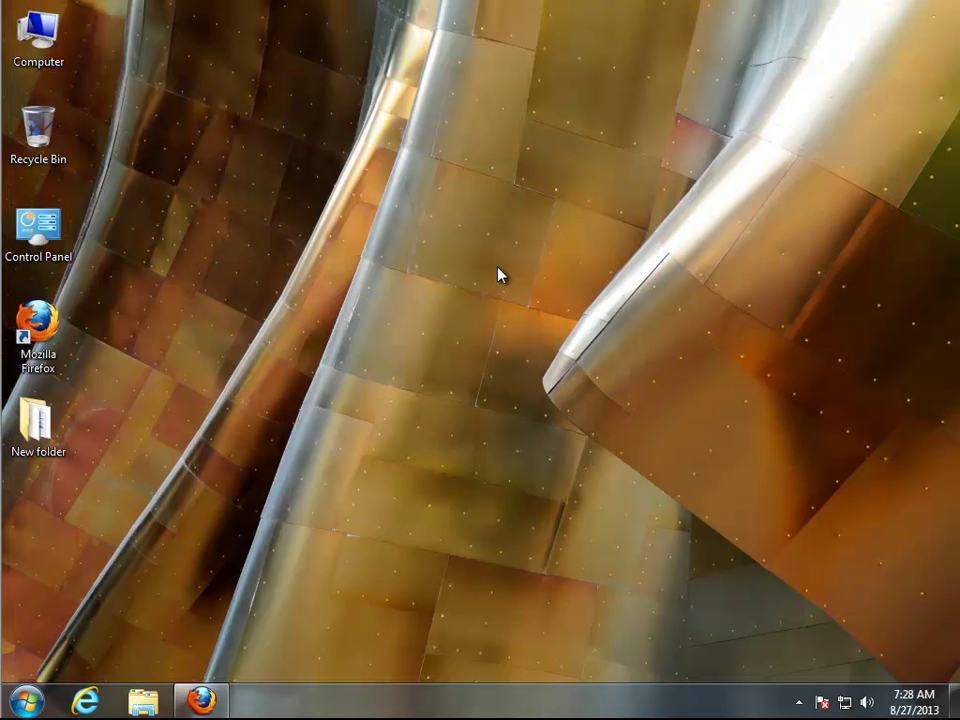
pyautogui.click(201, 701)
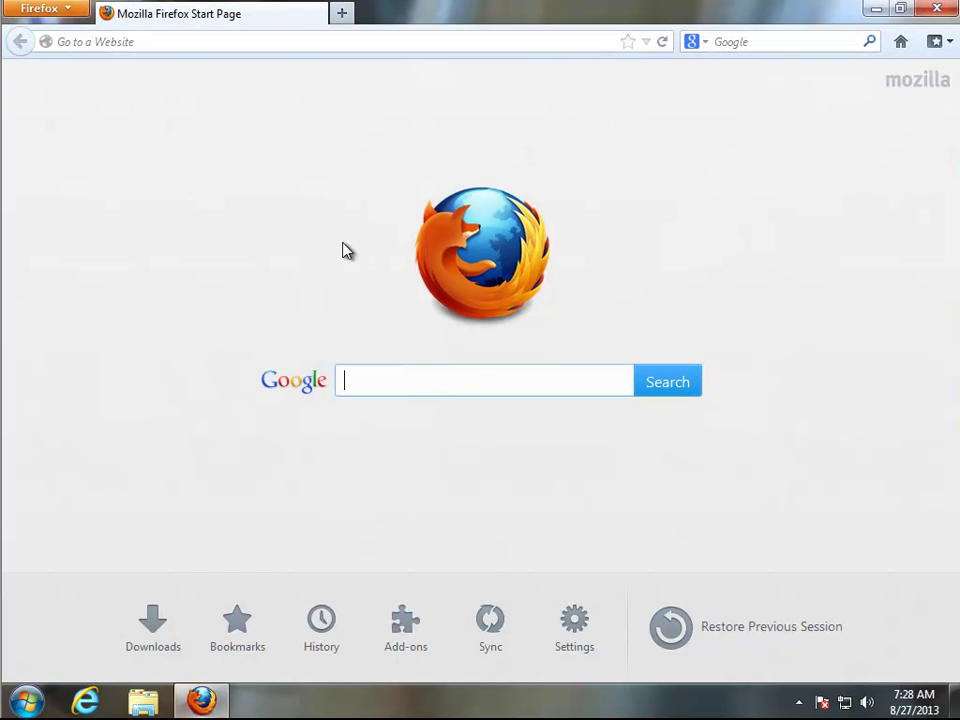
pyautogui.click(933, 12)
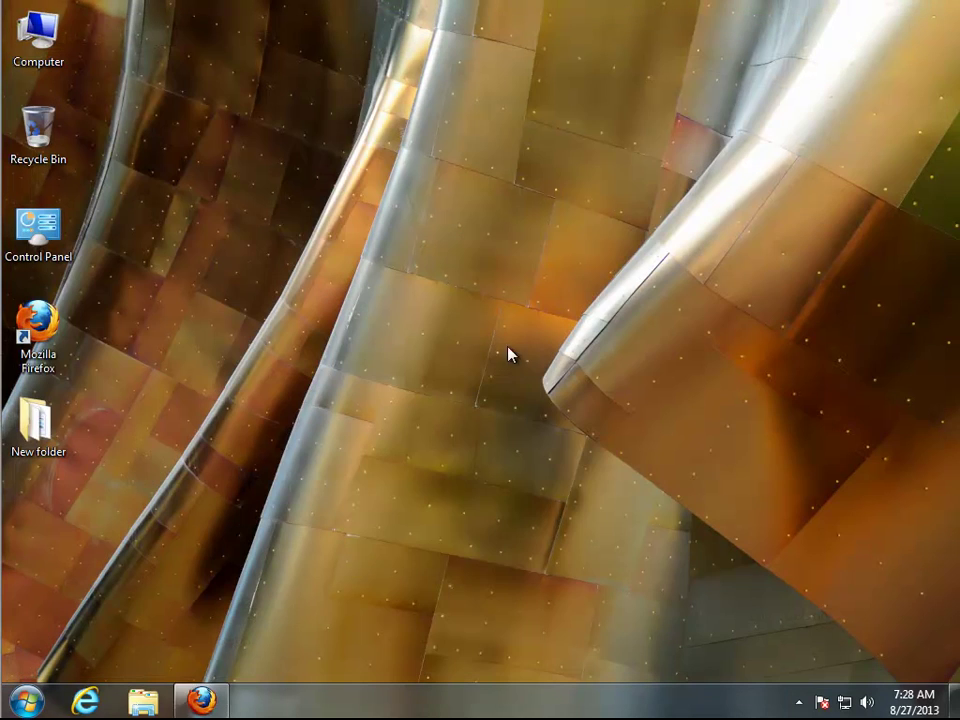
# Open Internet Explorer and set Bing as the default search provider in its add-on manager
pyautogui.click(85, 701)
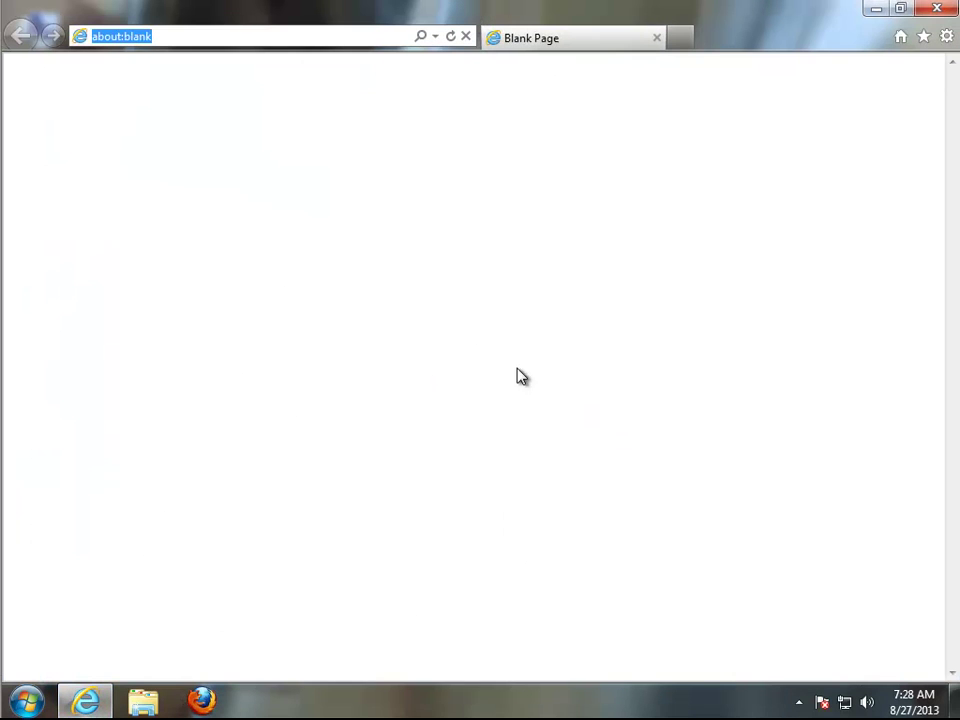
pyautogui.click(945, 37)
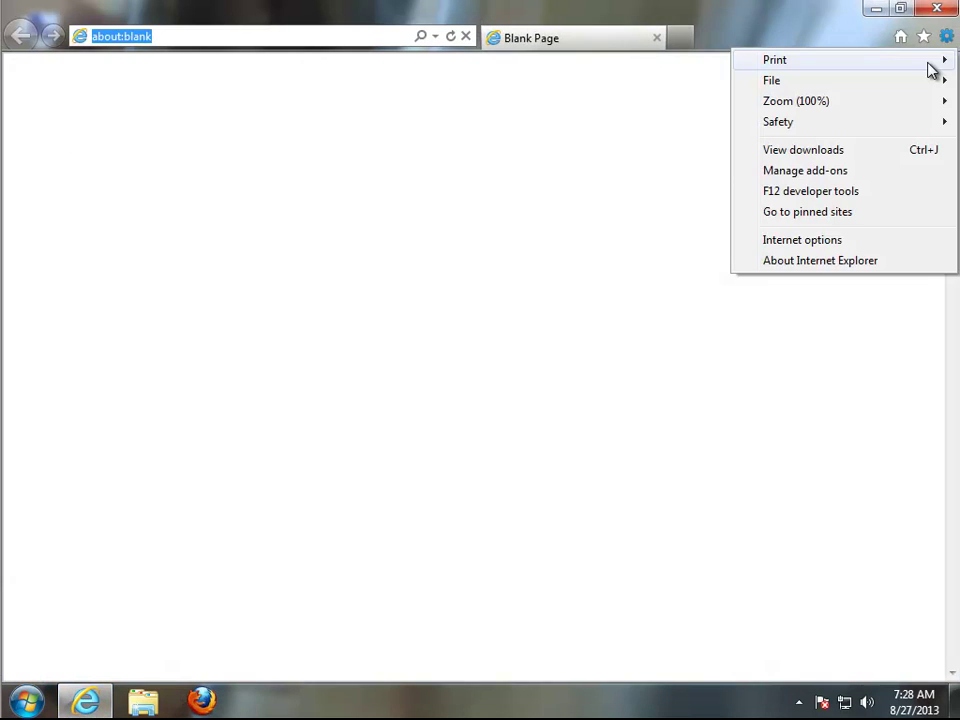
pyautogui.click(858, 241)
pyautogui.click(300, 54)
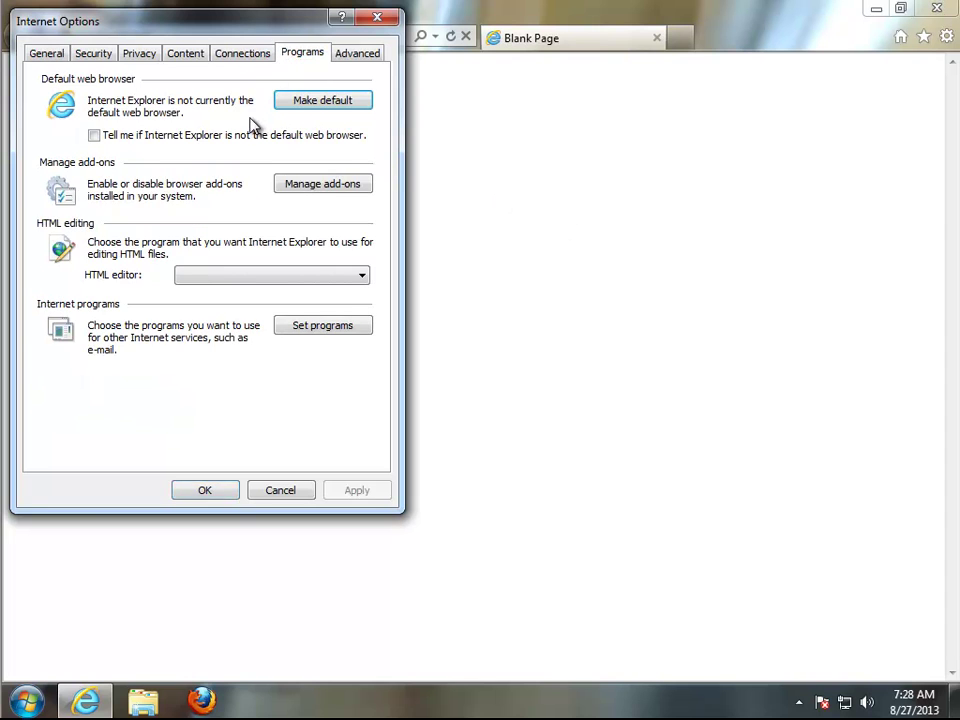
pyautogui.click(319, 187)
pyautogui.click(88, 153)
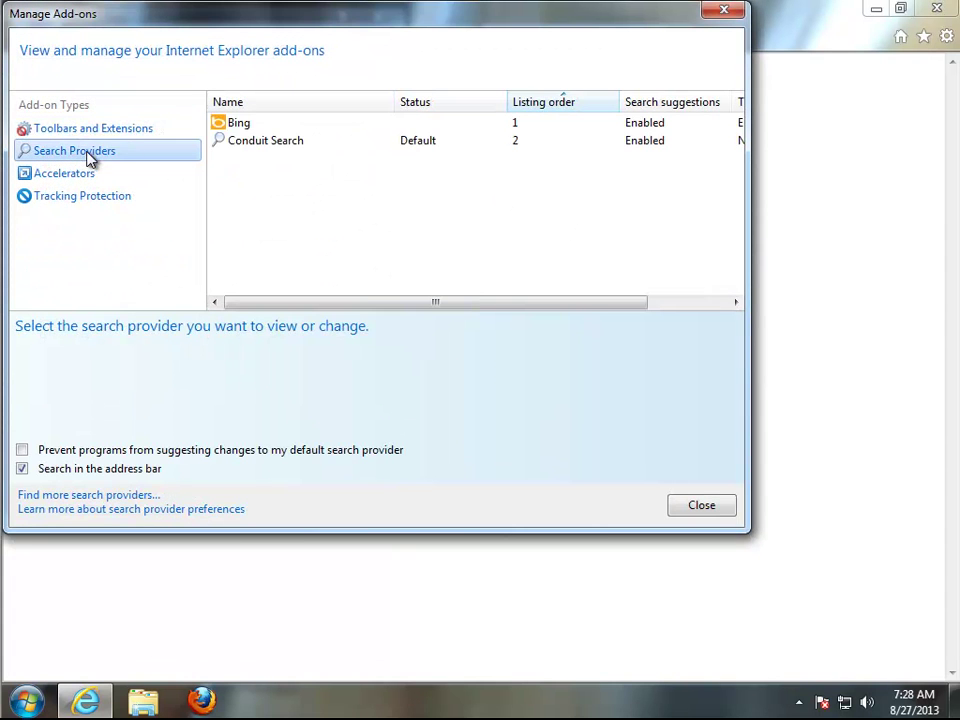
pyautogui.click(262, 141)
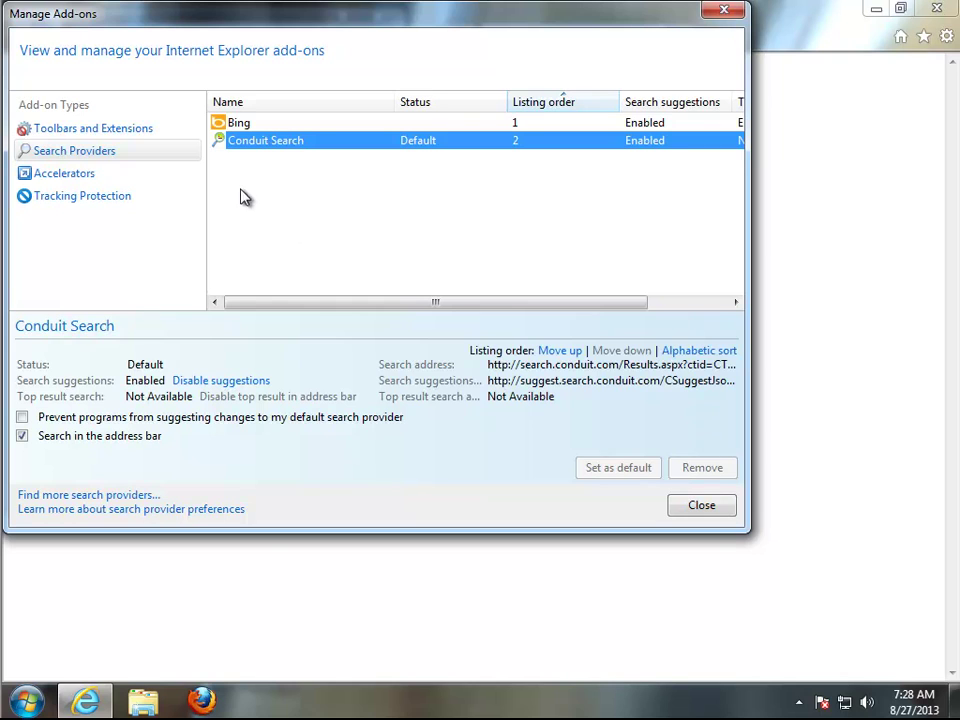
pyautogui.click(228, 123)
pyautogui.click(642, 470)
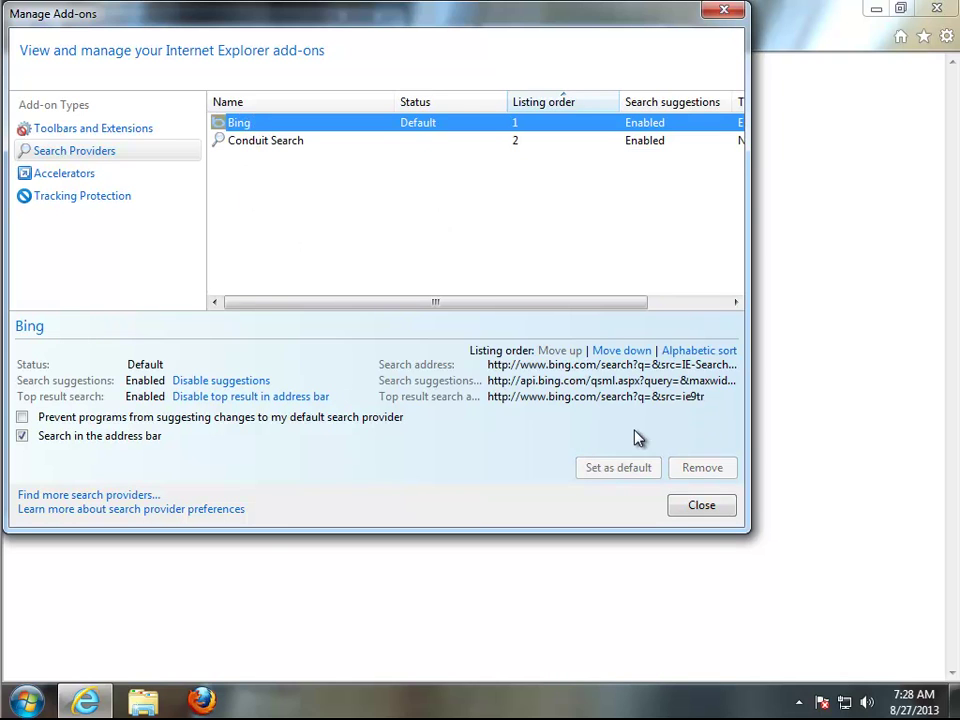
# Remove Conduit Search from Internet Explorer's search providers, accept the Internet Options and close the browser
pyautogui.click(283, 145)
pyautogui.click(729, 478)
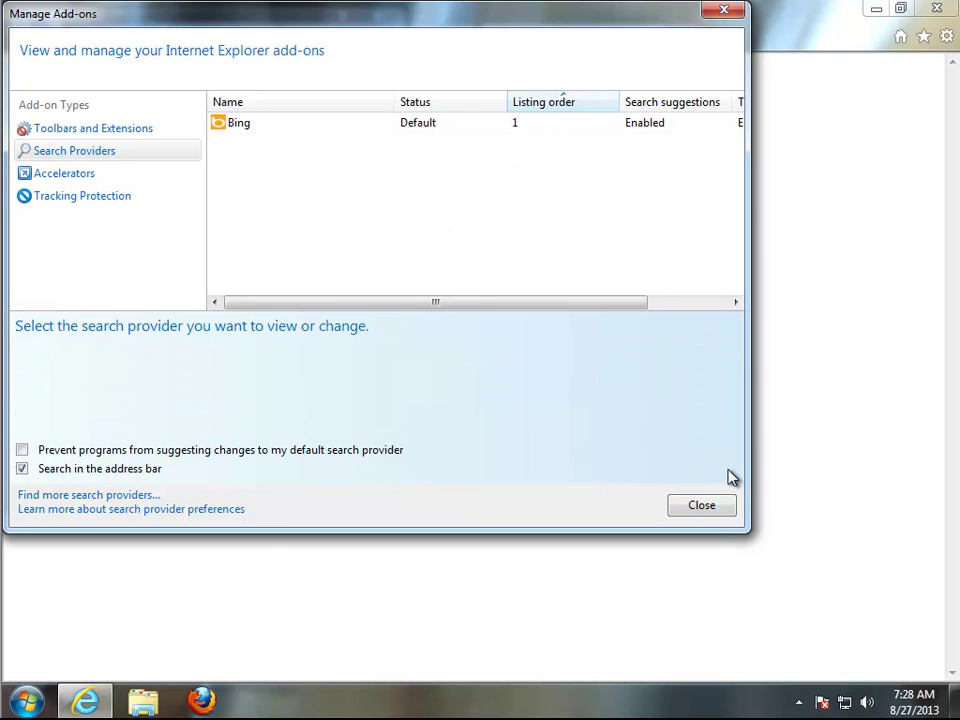
pyautogui.click(703, 508)
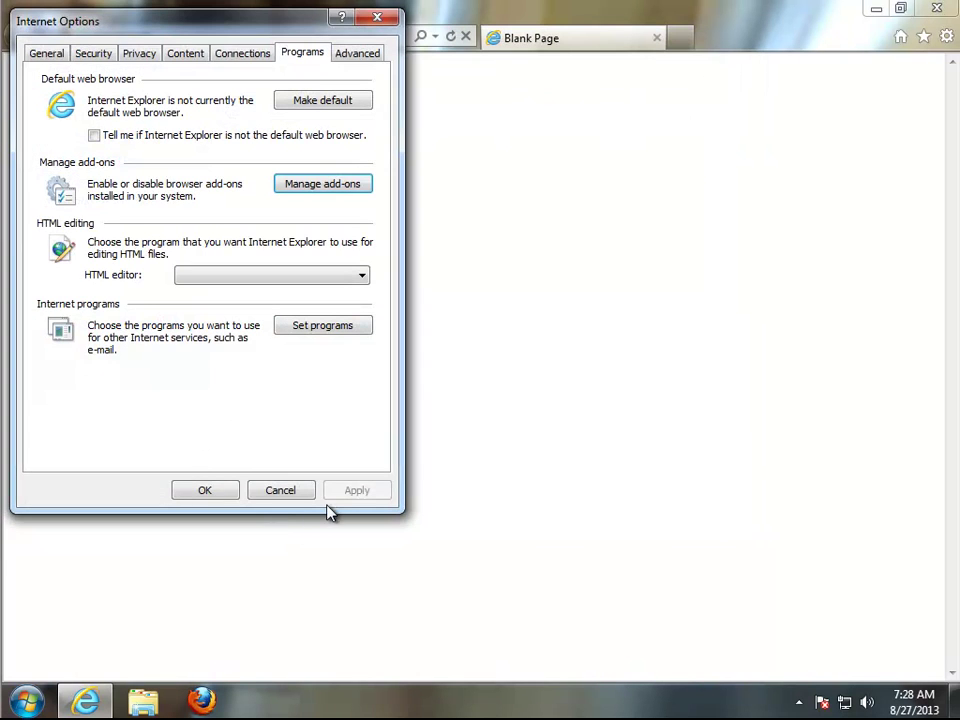
pyautogui.click(231, 493)
pyautogui.click(940, 10)
# Reopen Internet Explorer and Firefox to check their start pages, closing each browser and refreshing the desktop
pyautogui.rightClick(332, 368)
pyautogui.click(368, 420)
pyautogui.click(85, 700)
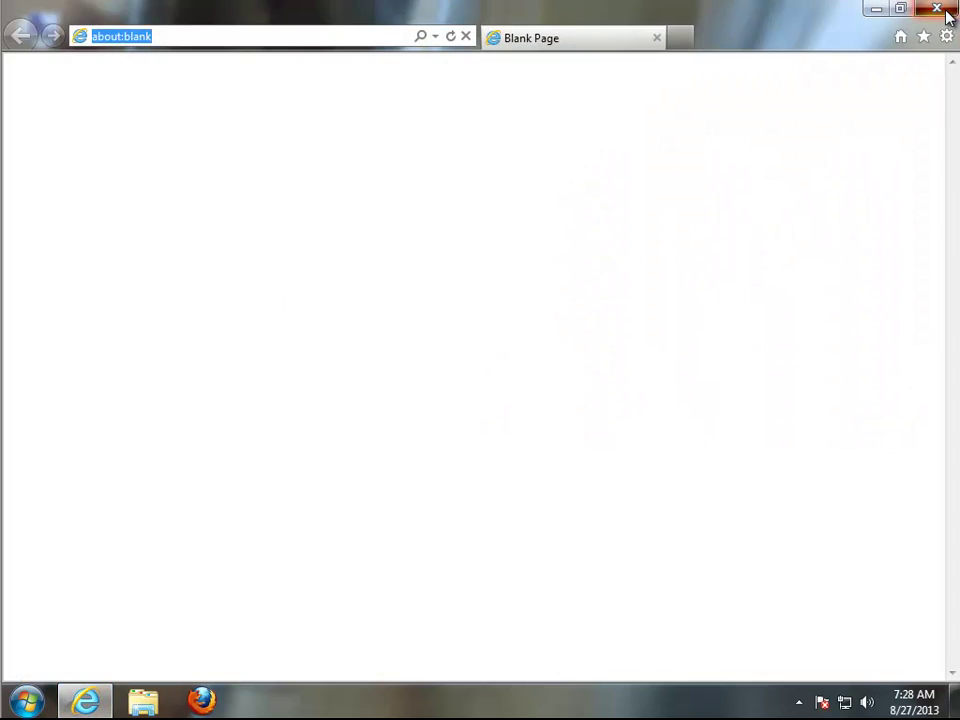
pyautogui.click(940, 9)
pyautogui.click(201, 700)
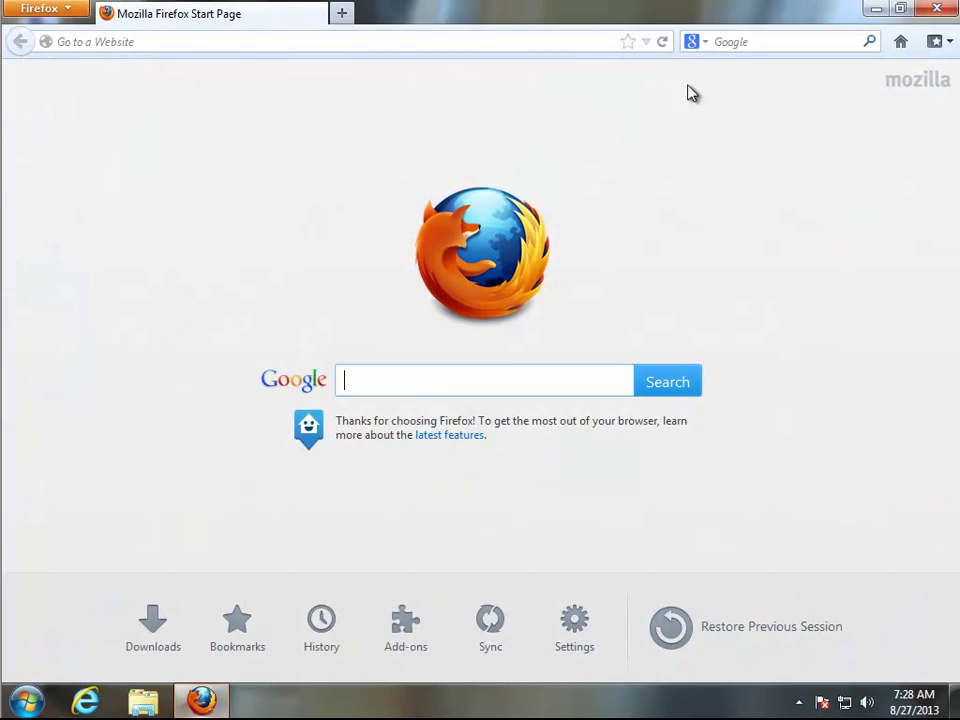
pyautogui.click(932, 12)
pyautogui.rightClick(381, 317)
pyautogui.click(410, 366)
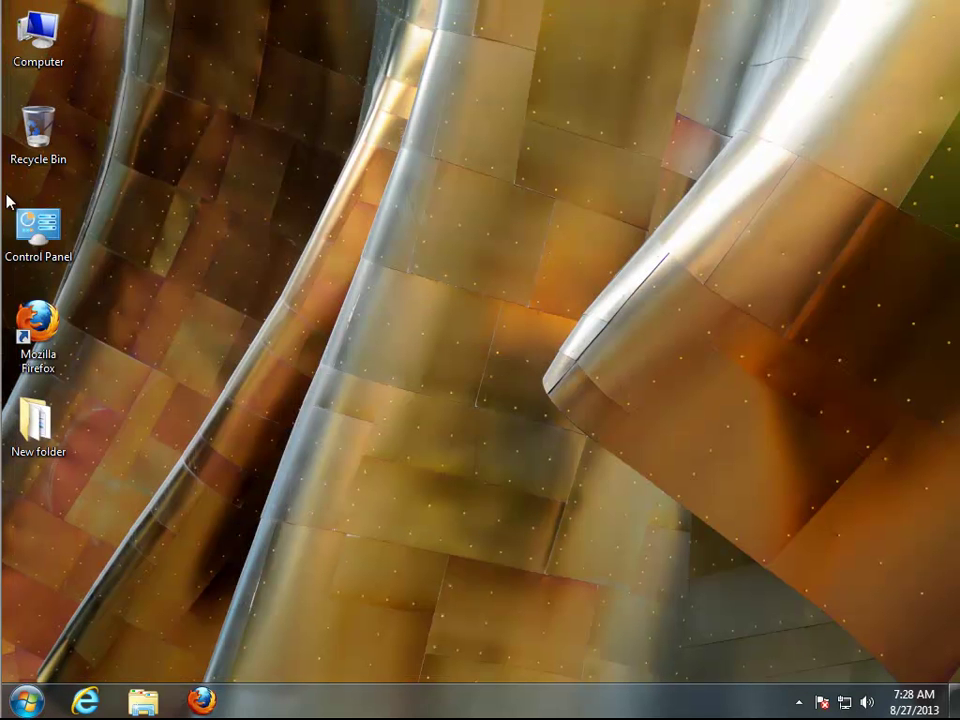
# Search the whole computer for "conduit" in Windows Explorer and minimize the search window
pyautogui.doubleClick(38, 42)
pyautogui.click(802, 79)
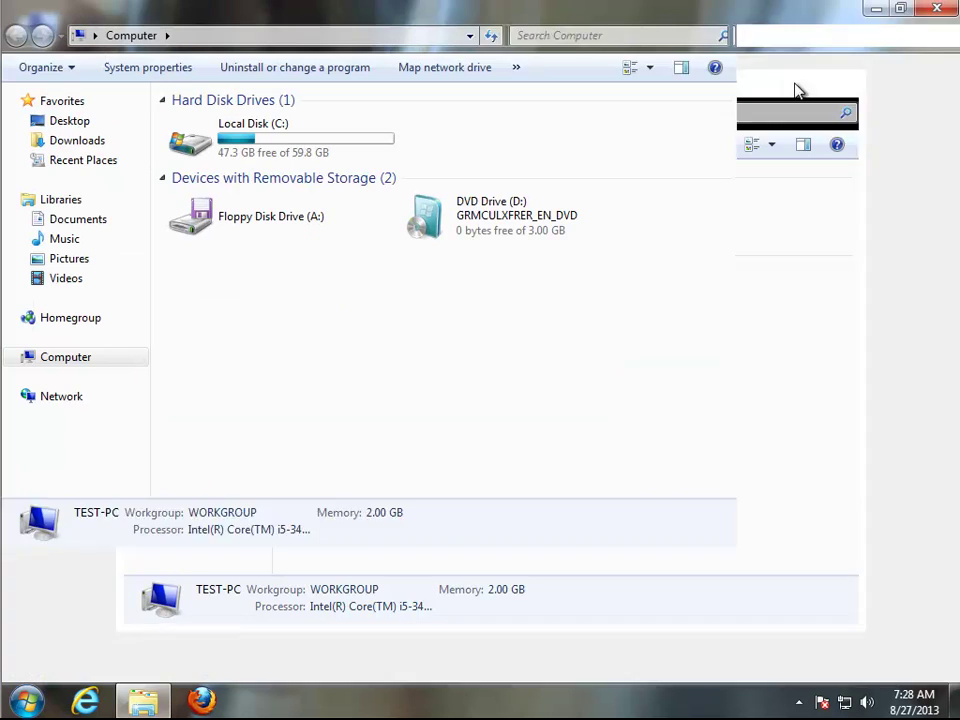
pyautogui.click(800, 36)
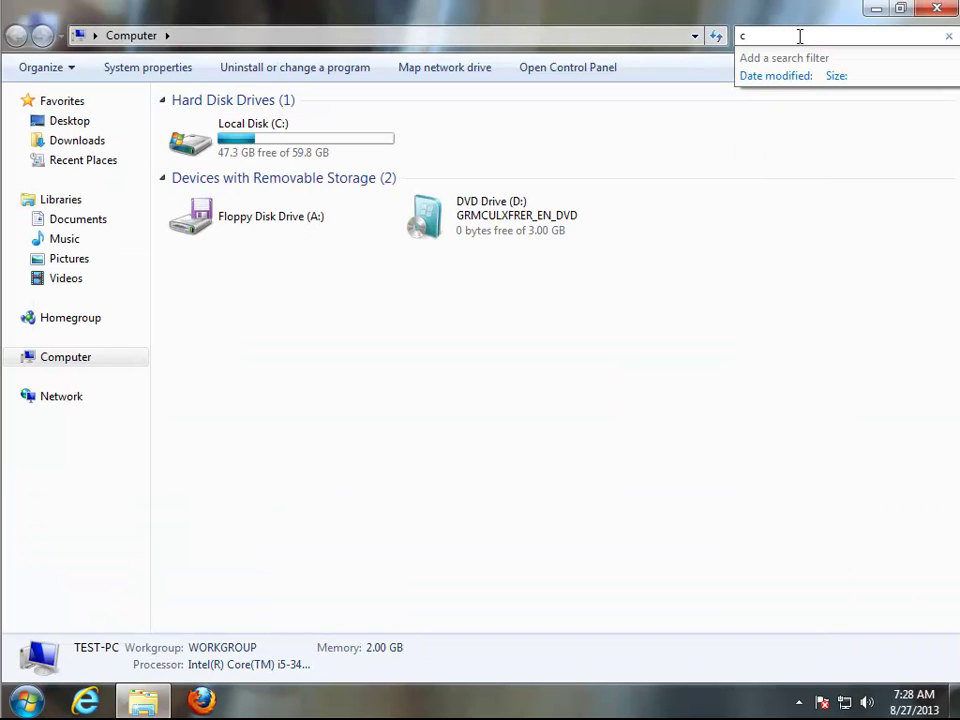
pyautogui.write('cond')
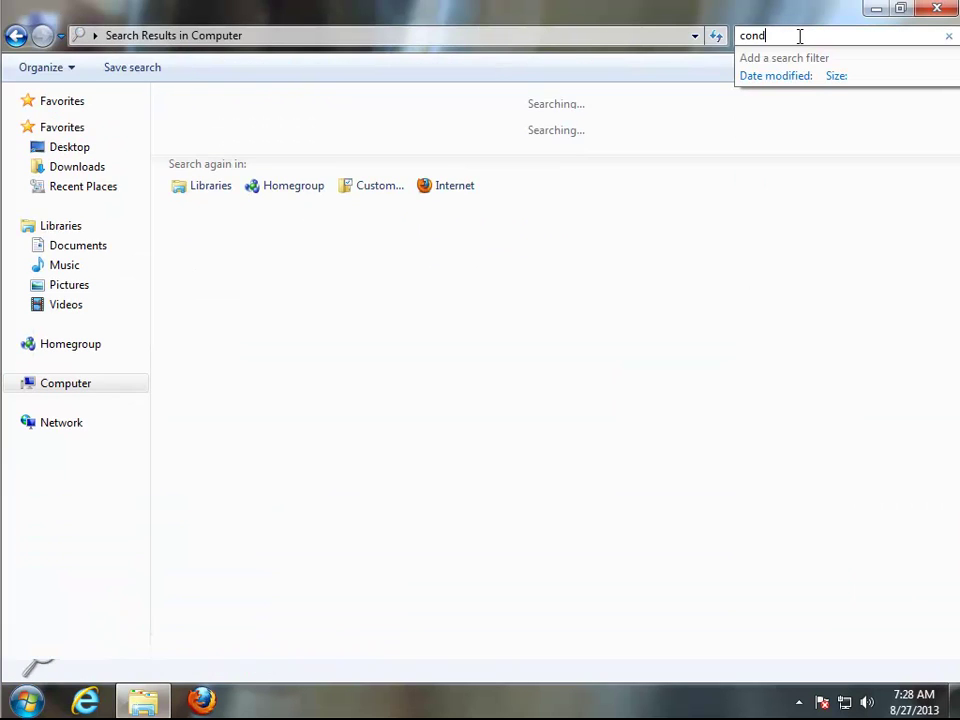
pyautogui.write('uit')
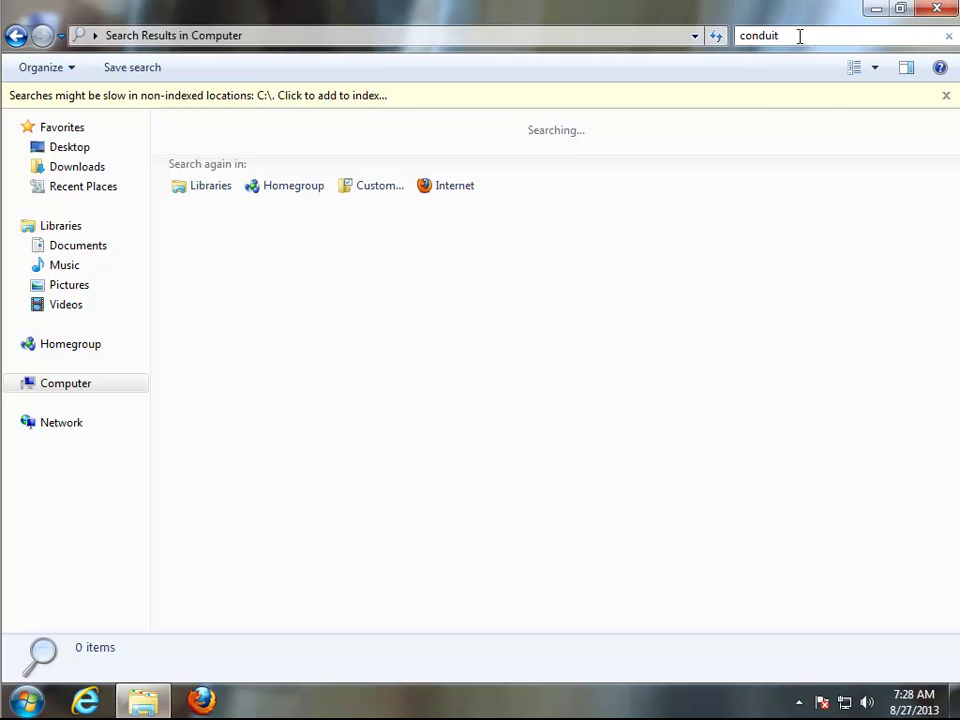
pyautogui.click(877, 8)
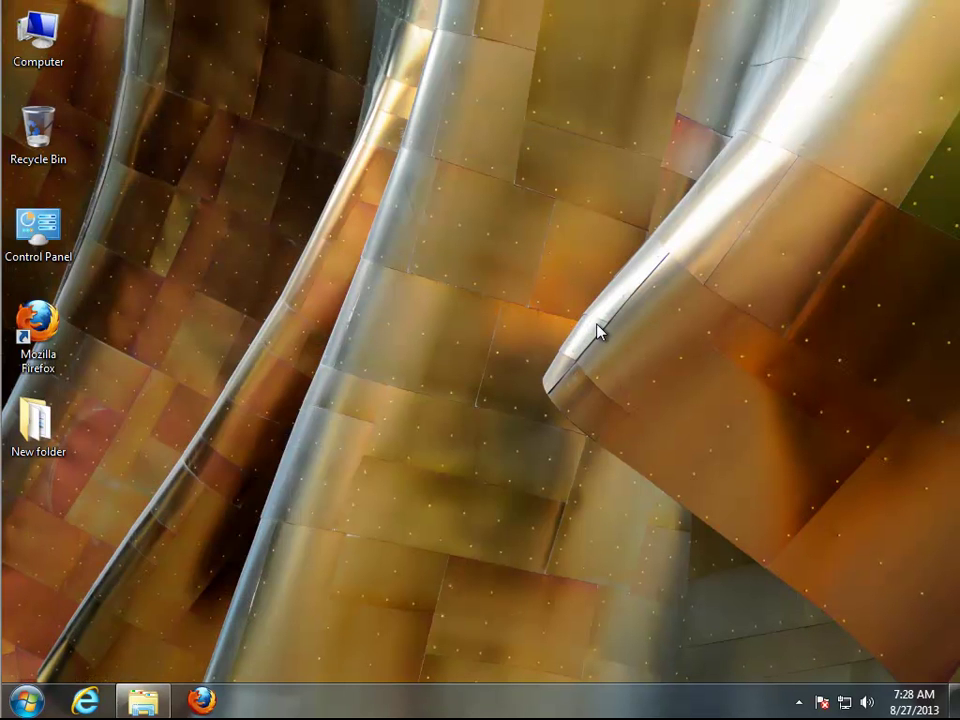
# Launch Registry Editor with the REGEDIT command, allow it to make changes and maximize its window
pyautogui.press('super+r')
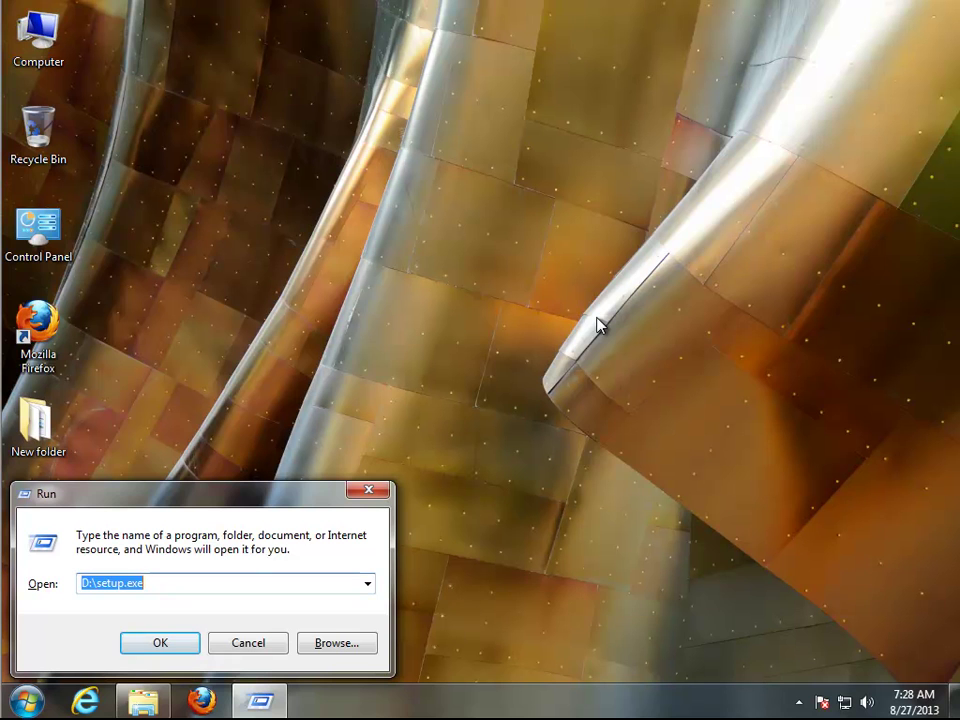
pyautogui.write('REGEDIT')
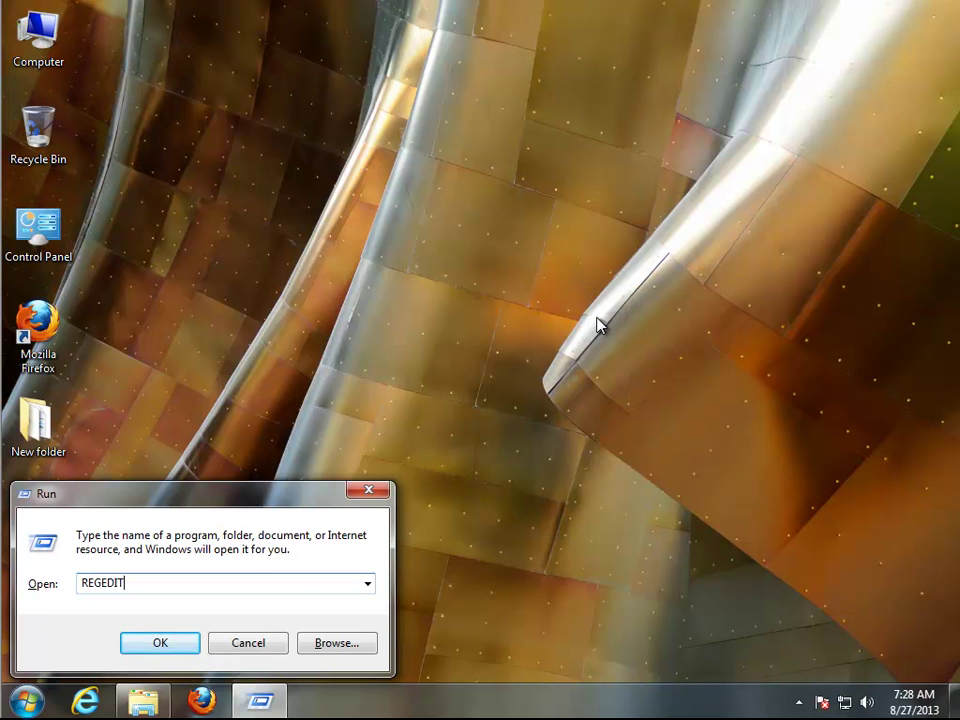
pyautogui.press('Return')
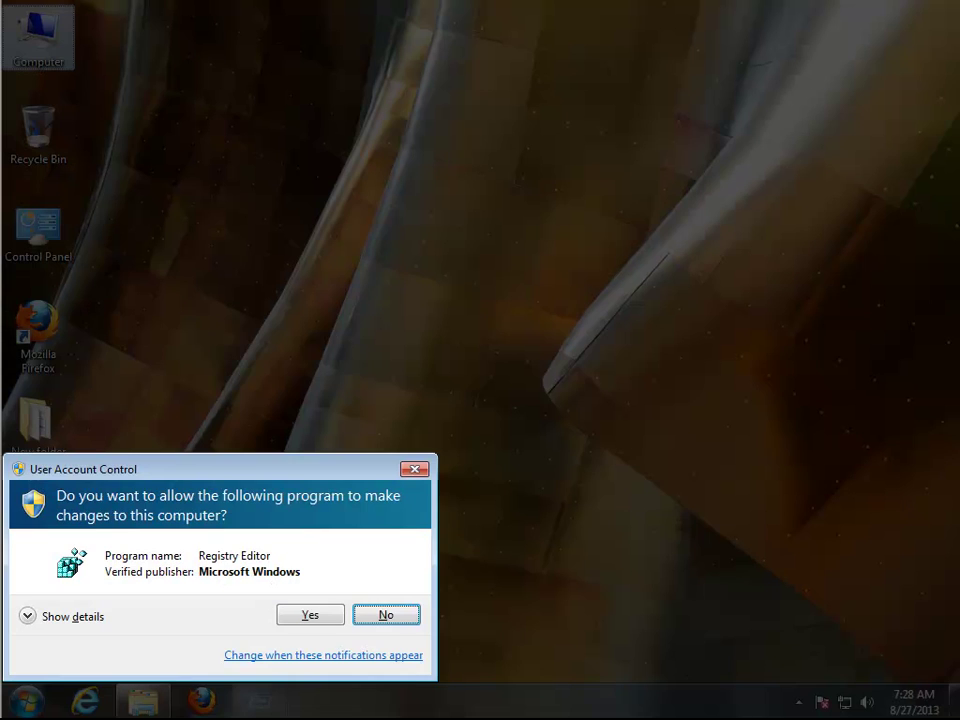
pyautogui.hotkey('alt', 'y')
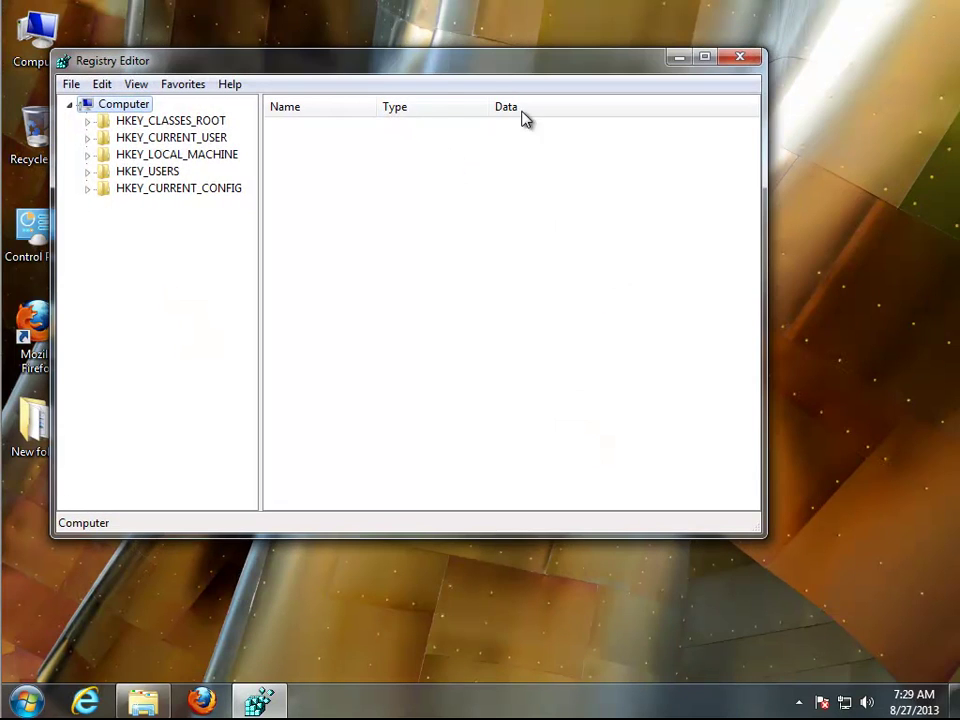
pyautogui.click(705, 58)
# Export the entire registry to the Desktop as a backup file named REG-BAK
pyautogui.click(22, 29)
pyautogui.click(64, 72)
pyautogui.moveTo(304, 47); pyautogui.dragTo(483, 97)
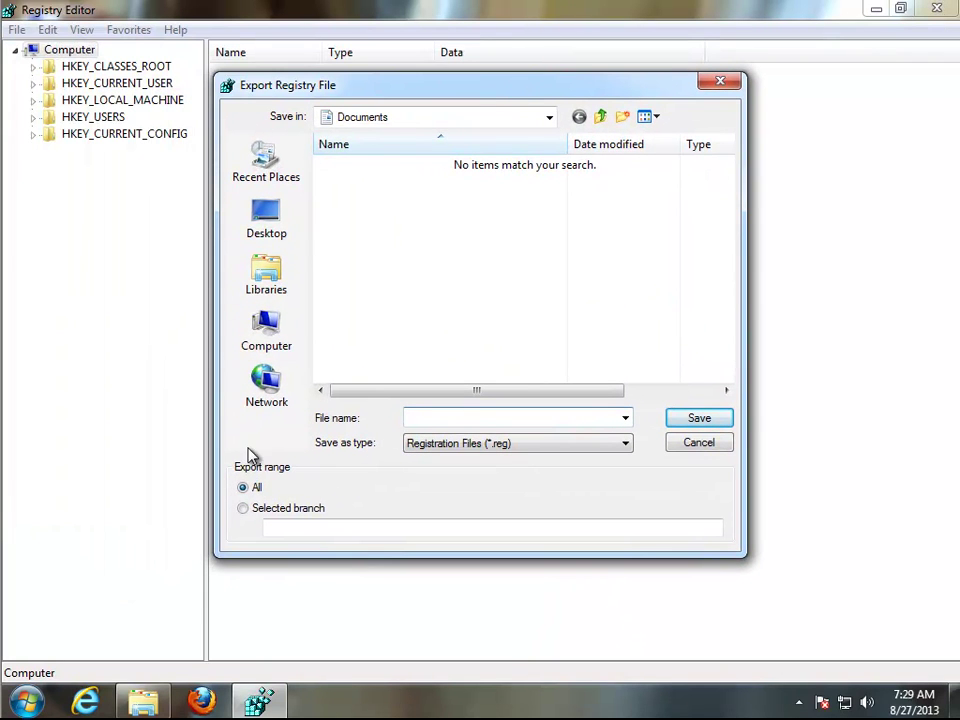
pyautogui.click(272, 236)
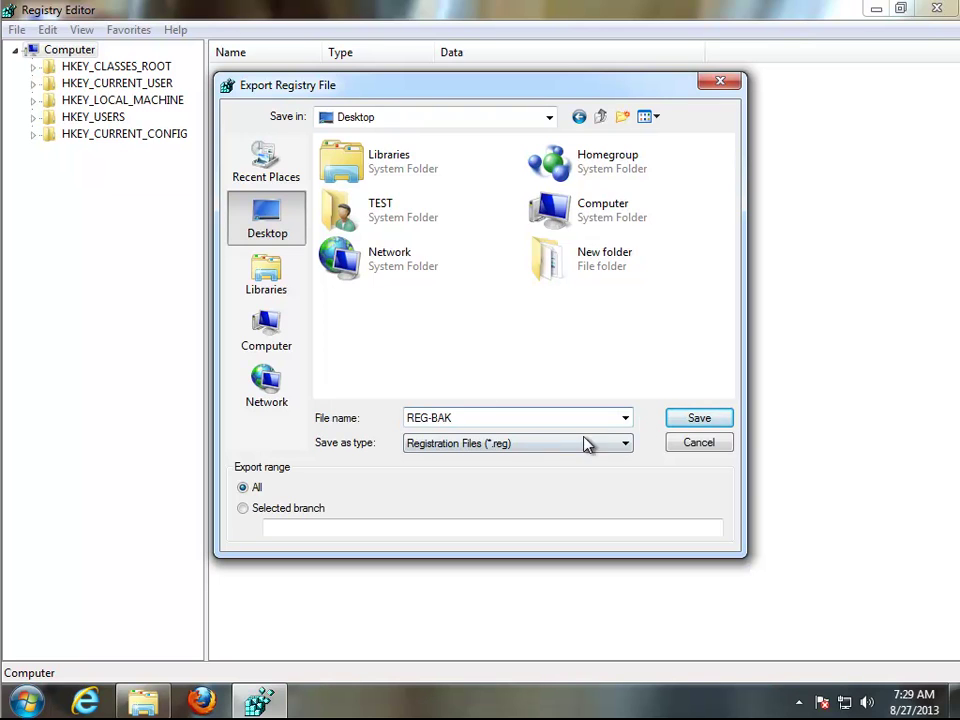
pyautogui.click(702, 421)
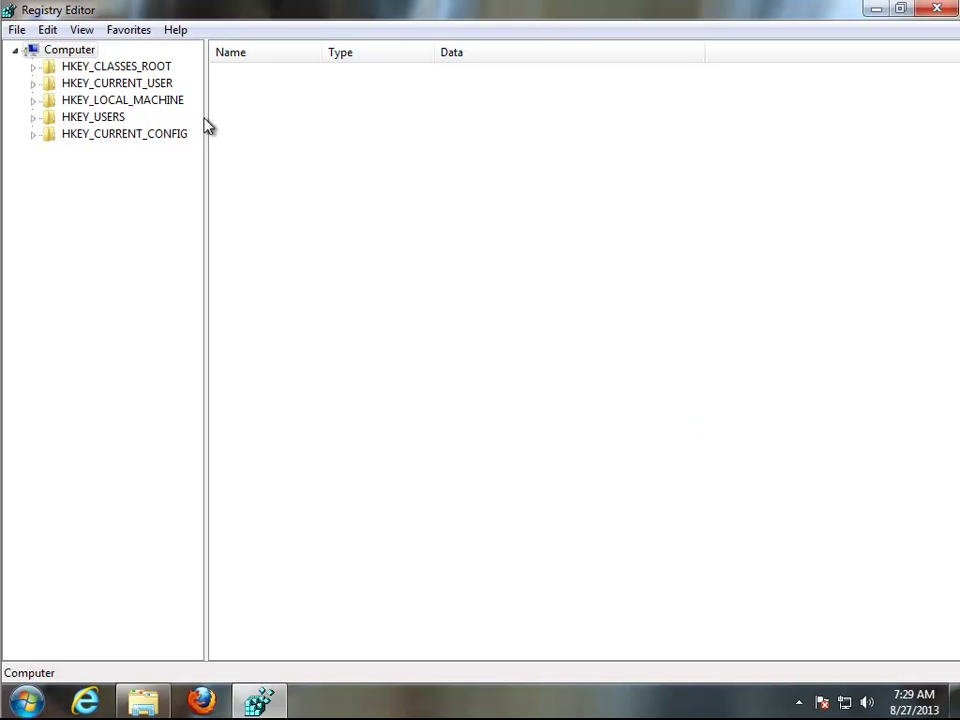
# Search the registry for CONDUIT through to the end, deleting the DisplayName value in the ControlSet002 CltMngSvc service key
pyautogui.click(50, 31)
pyautogui.click(88, 236)
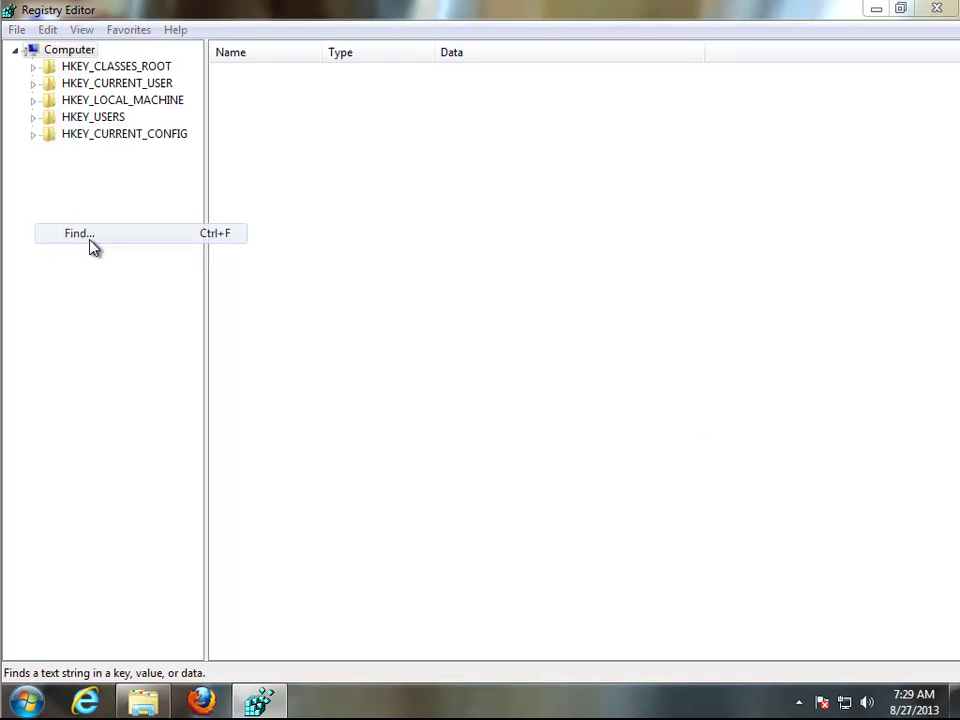
pyautogui.write('CONDUIT')
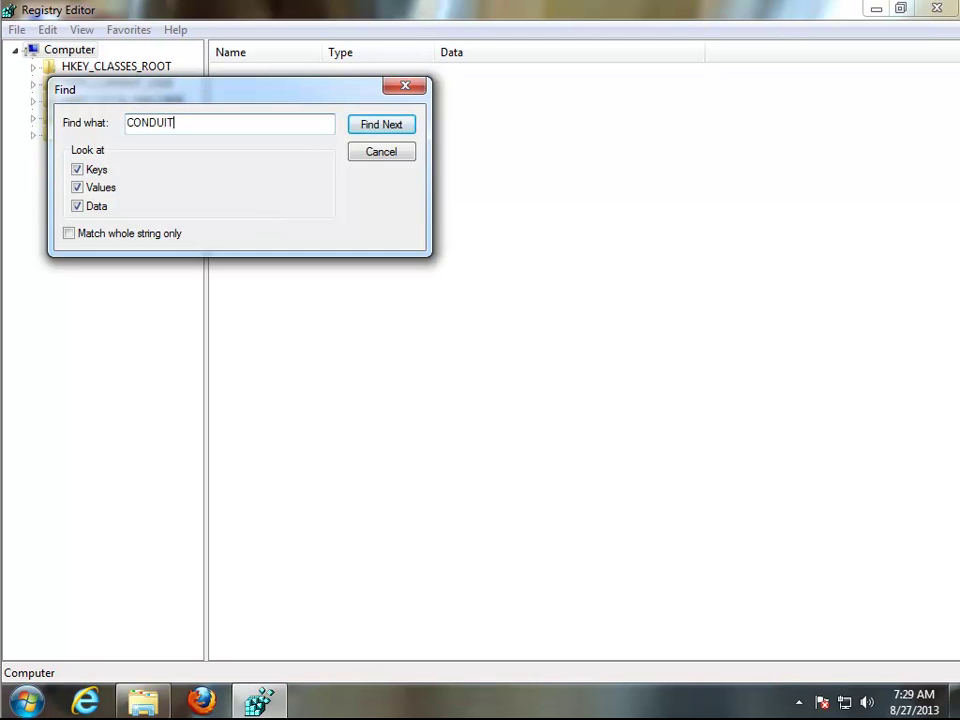
pyautogui.press('Return')
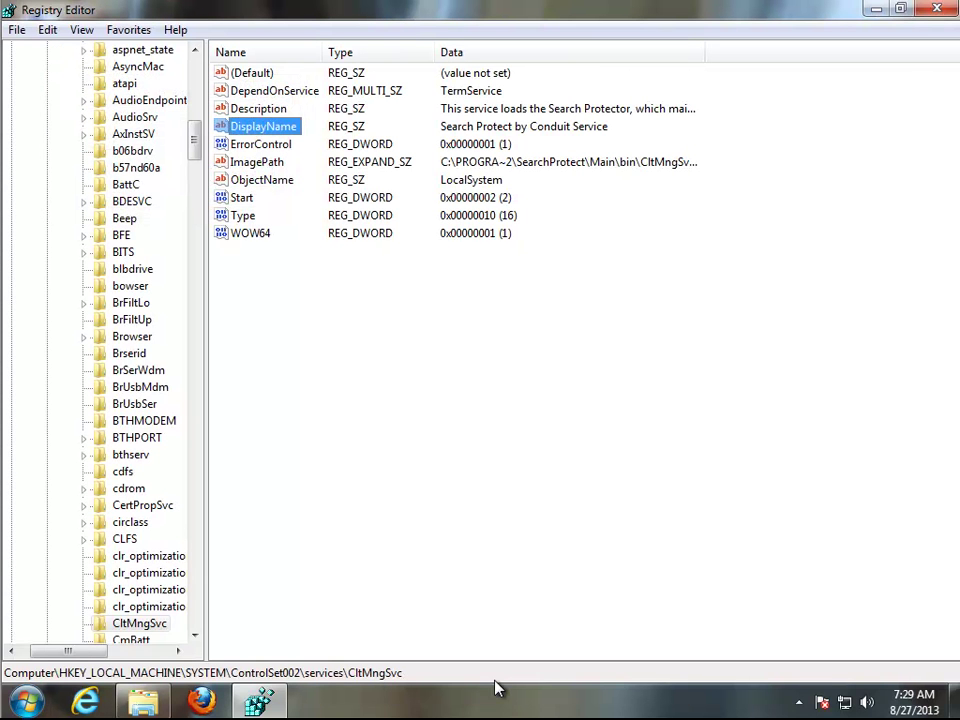
pyautogui.press('Delete')
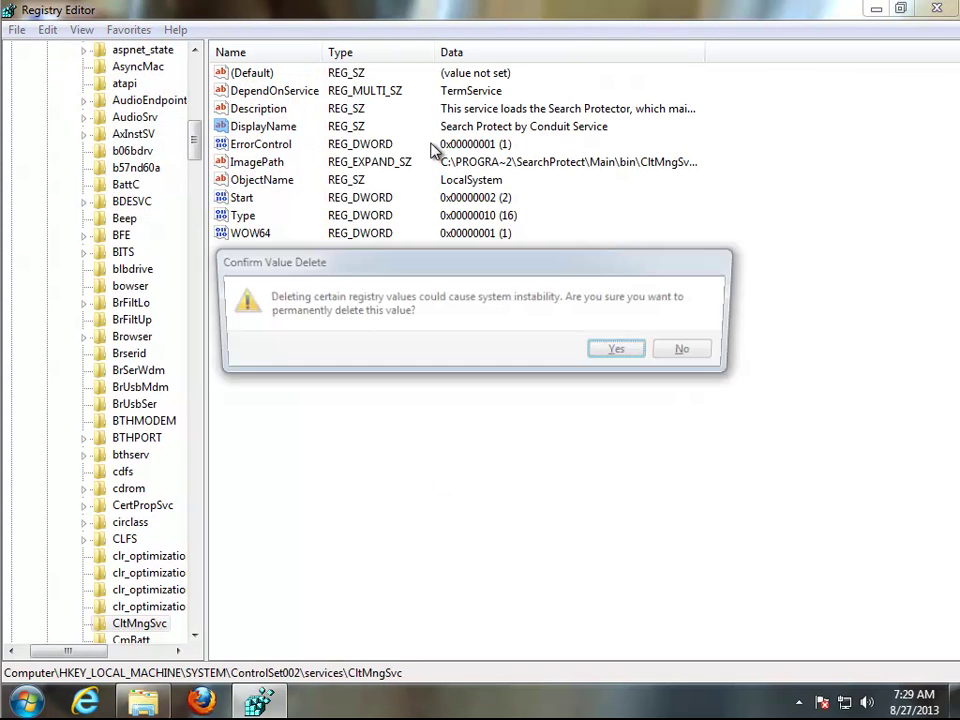
pyautogui.press('Return')
pyautogui.press('F3')
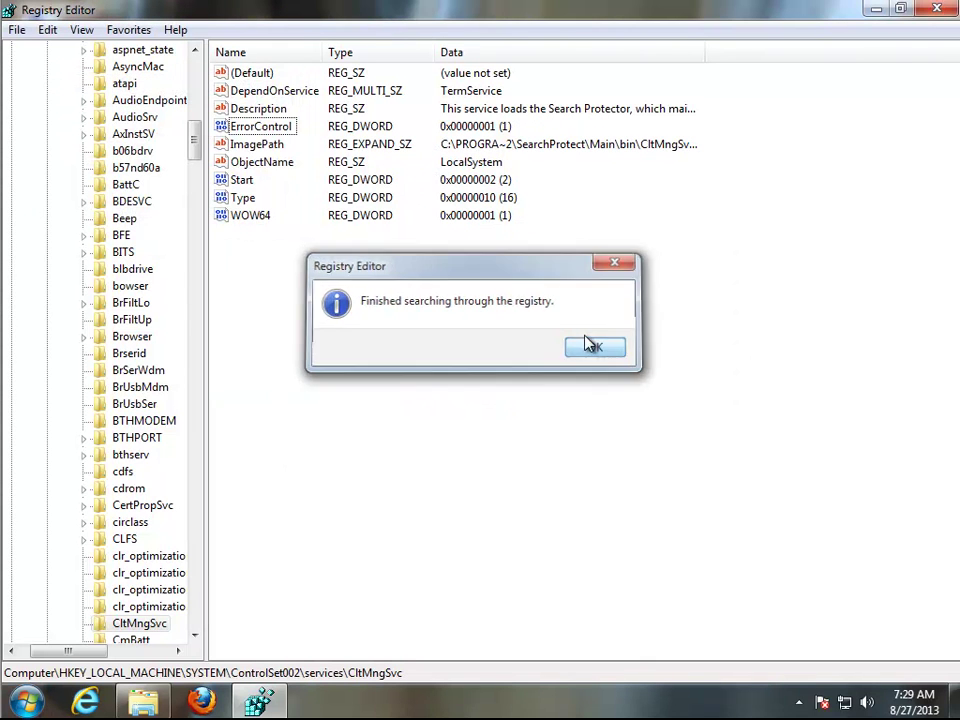
pyautogui.click(596, 345)
# Search the registry from the Computer root for AVG and delete the matching default value in the TypeLib win32 key
pyautogui.moveTo(198, 150); pyautogui.dragTo(171, 72)
pyautogui.click(55, 51)
pyautogui.hotkey('ctrl', 'f')
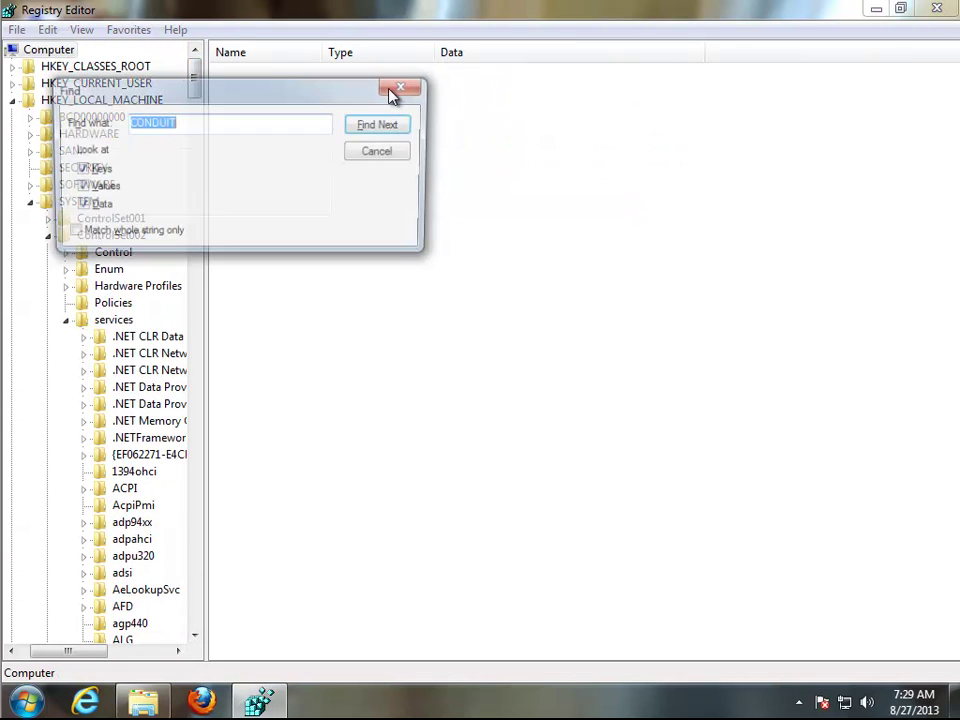
pyautogui.doubleClick(213, 128)
pyautogui.write('AVG')
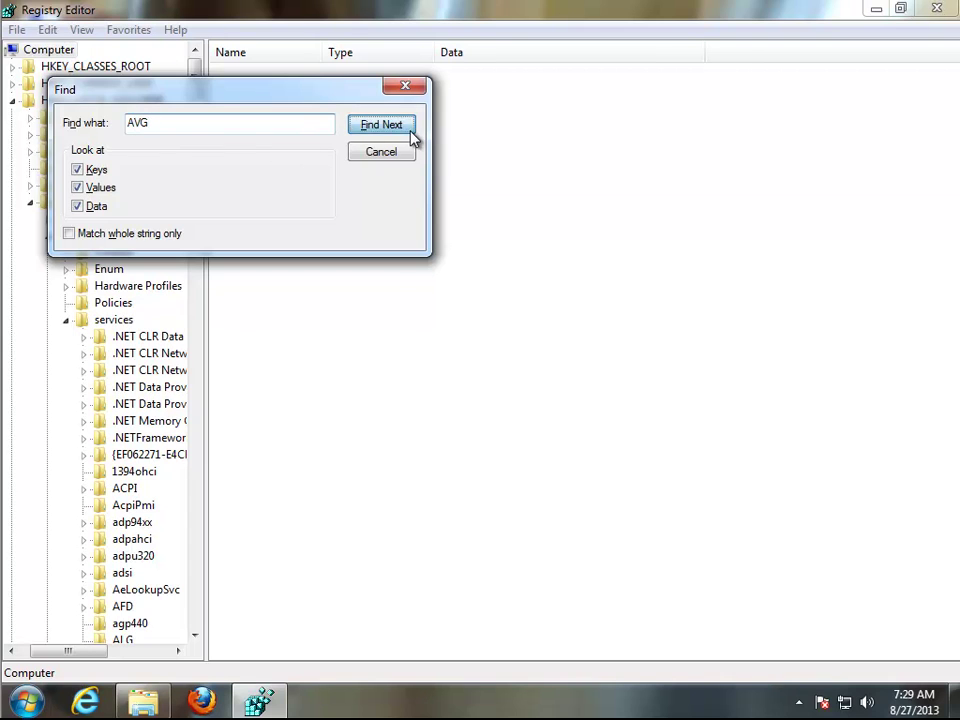
pyautogui.click(411, 135)
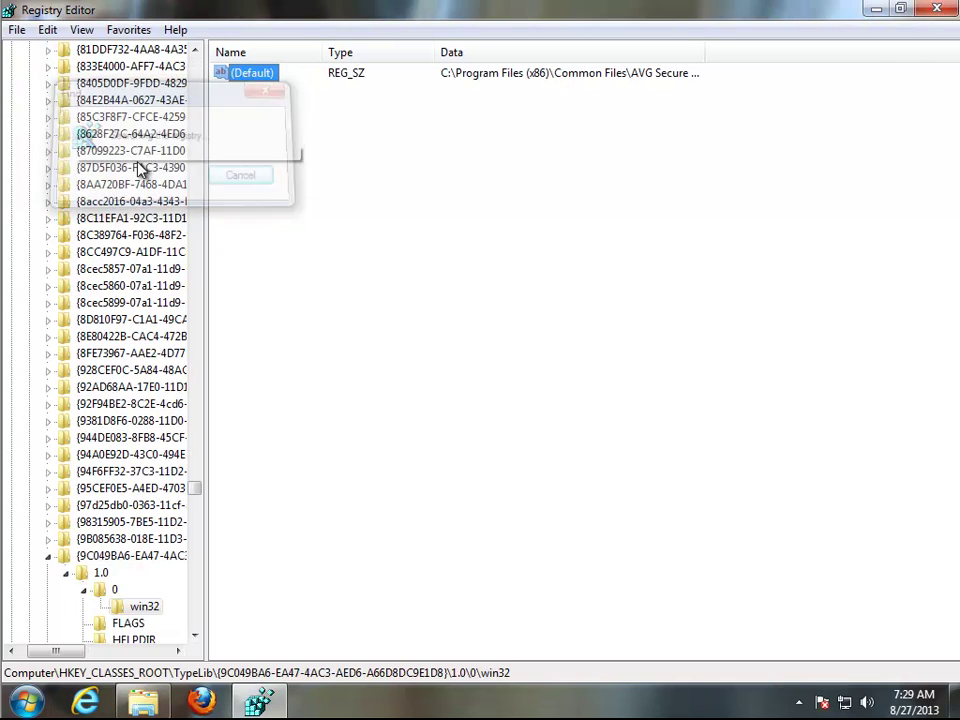
pyautogui.press('Delete')
pyautogui.press('Return')
# Continue the AVG search, deleting the default value in the TypeLib HELPDIR key and the avg.com key under Internet Explorer's DOMStorage
pyautogui.press('F3')
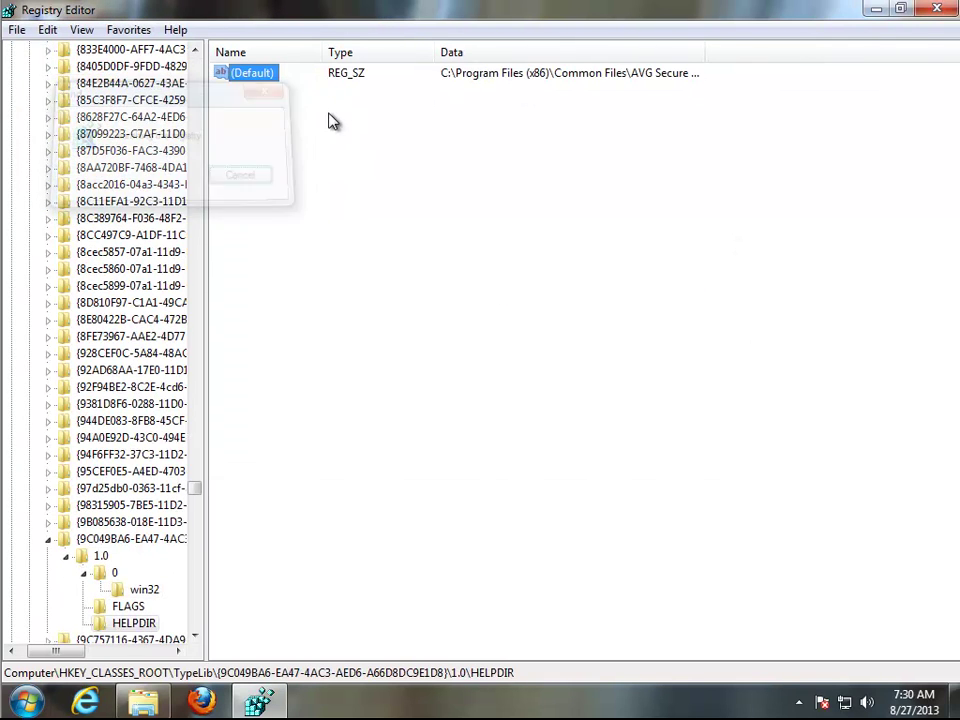
pyautogui.press('Delete')
pyautogui.press('Return')
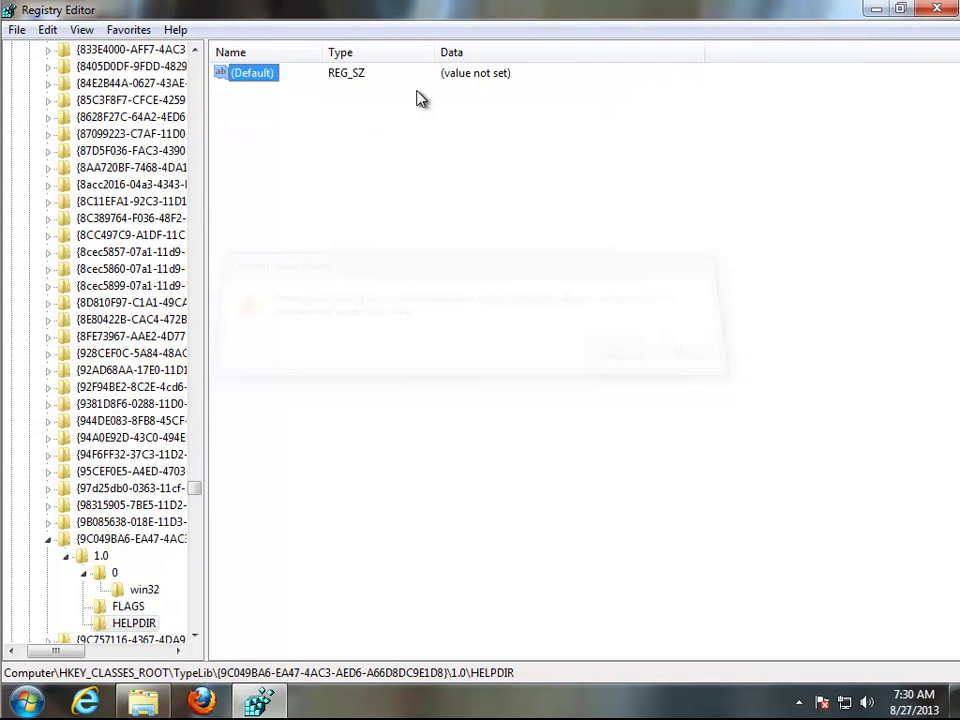
pyautogui.press('F3')
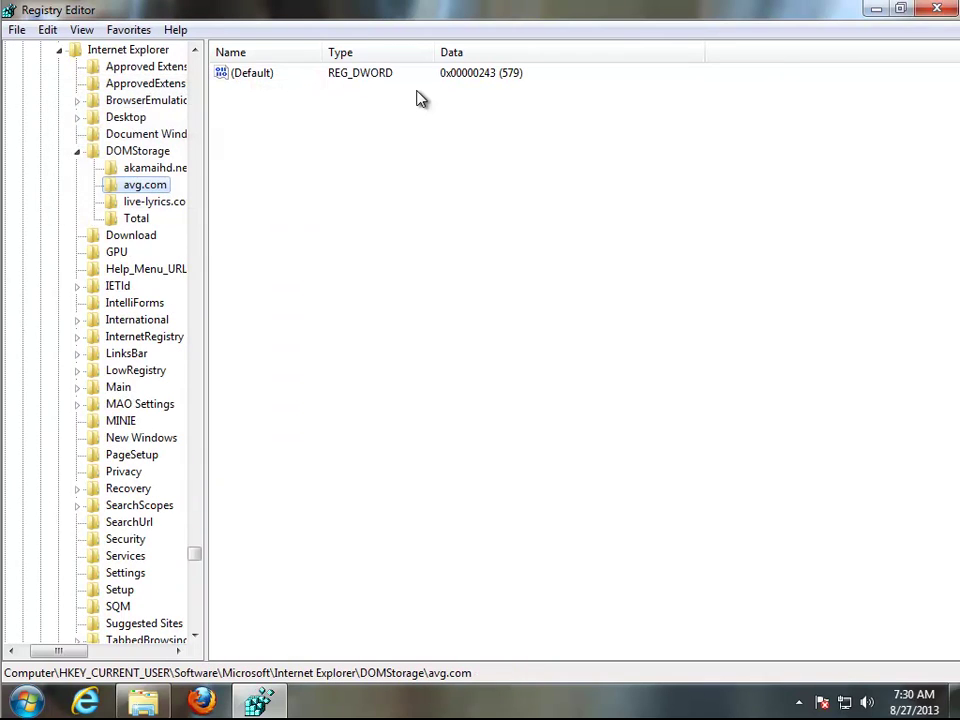
pyautogui.press('Delete')
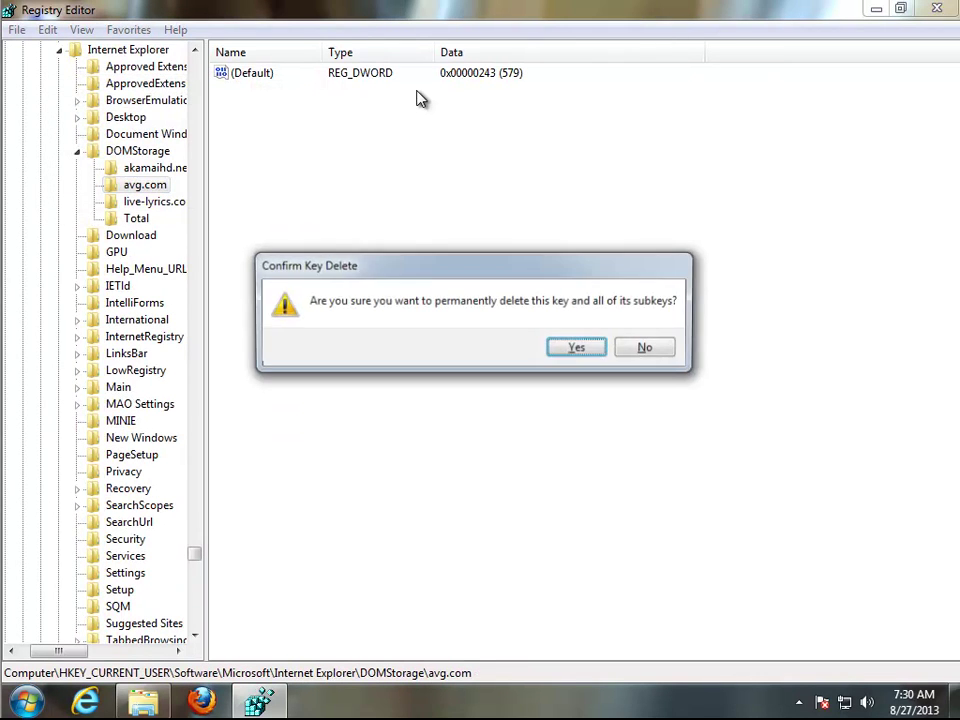
pyautogui.press('Return')
# Find the next AVG match, delete the AVG SafeGuard toolbar key with all its subkeys, and close Registry Editor
pyautogui.press('F3')
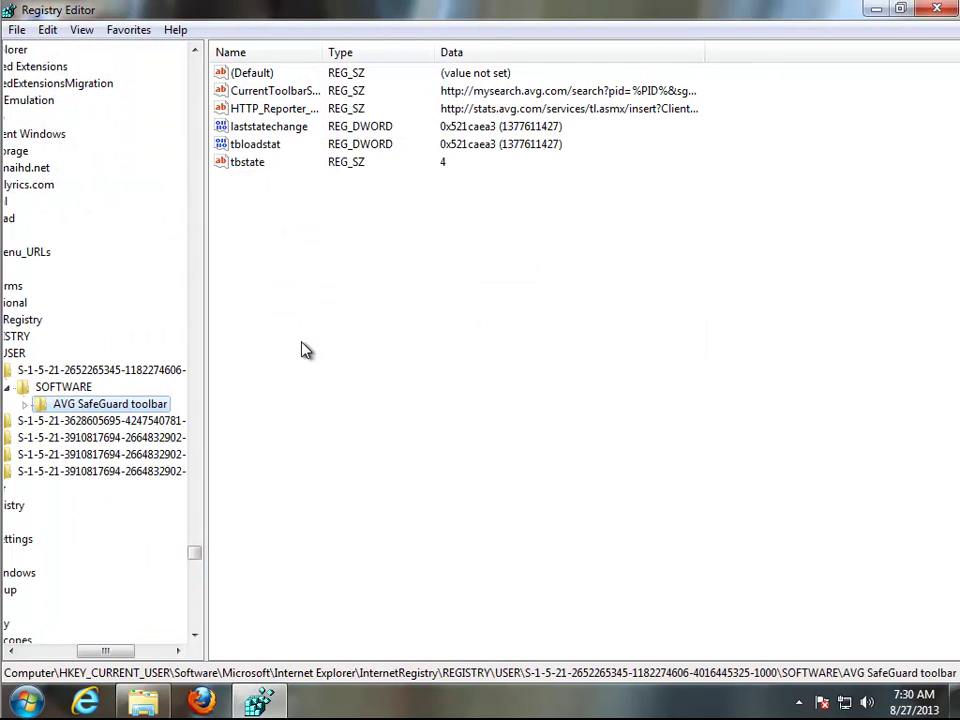
pyautogui.press('Delete')
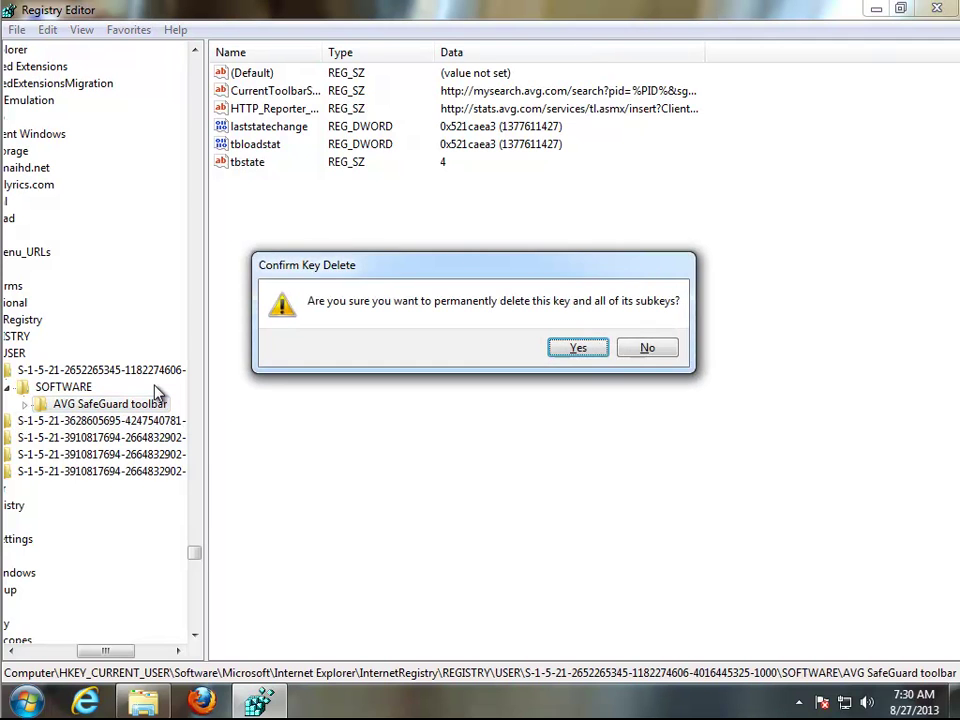
pyautogui.press('Return')
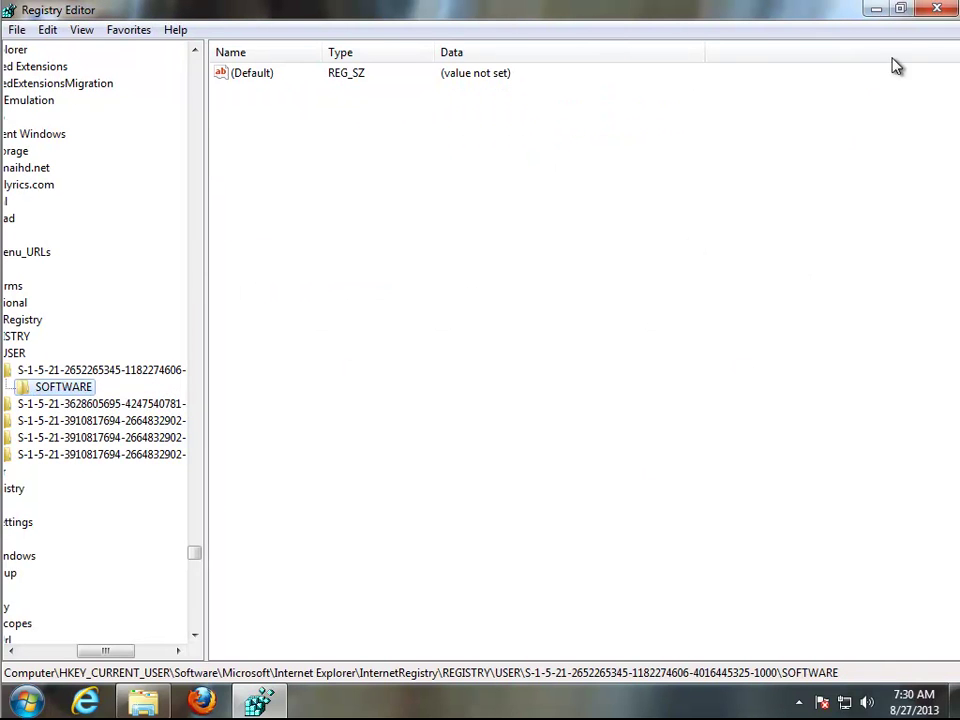
pyautogui.click(935, 9)
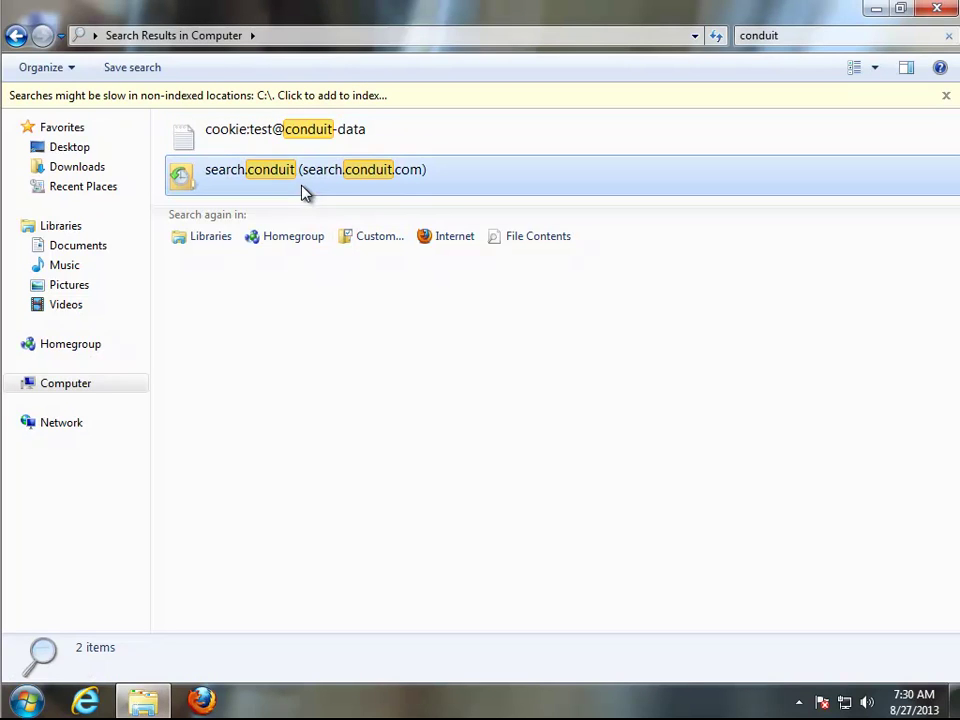
# Try to delete the conduit-data cookie and the search.conduit history item from the search results, and close the window
pyautogui.click(301, 184)
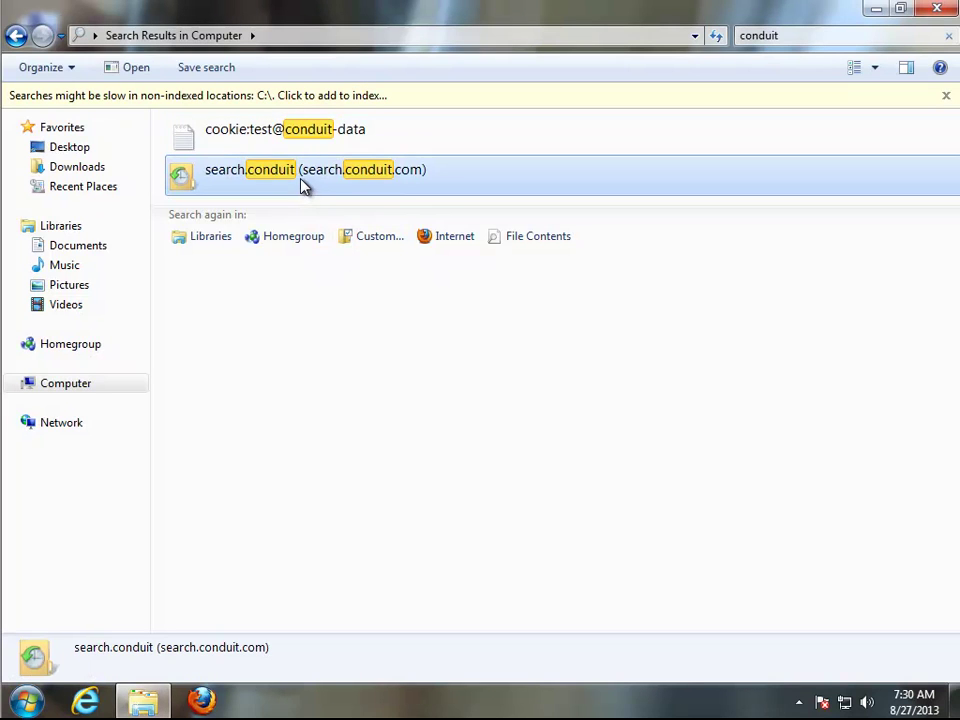
pyautogui.keyDown('ctrl'); pyautogui.click(195, 135); pyautogui.keyUp('ctrl')
pyautogui.rightClick(388, 135)
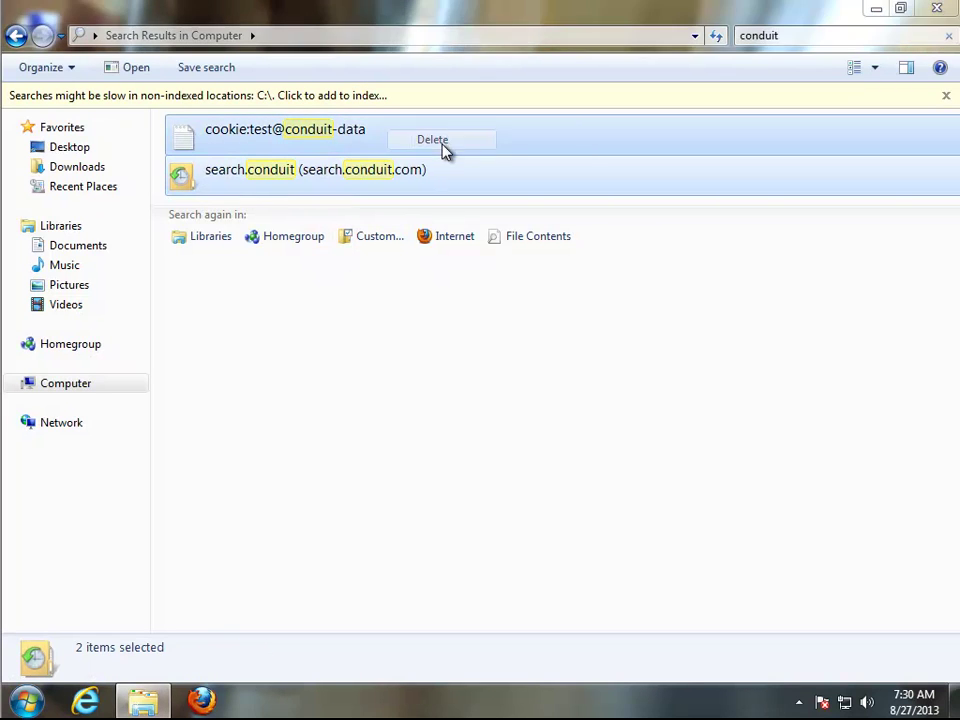
pyautogui.click(554, 365)
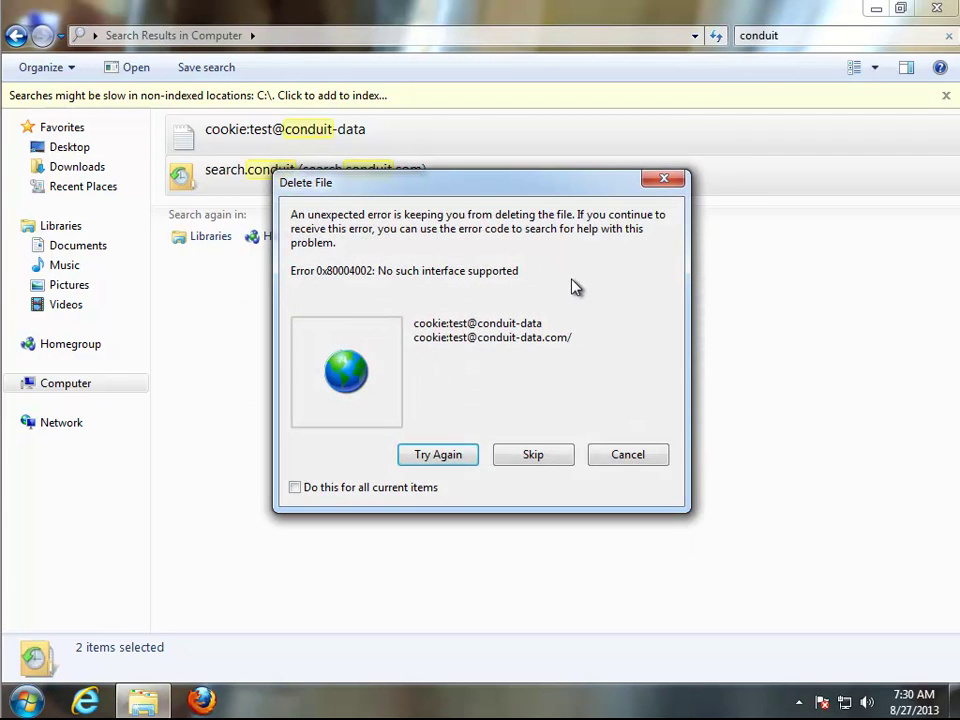
pyautogui.click(449, 453)
pyautogui.click(627, 457)
pyautogui.click(936, 9)
# Launch Firefox and open the Privacy settings in its options
pyautogui.click(201, 700)
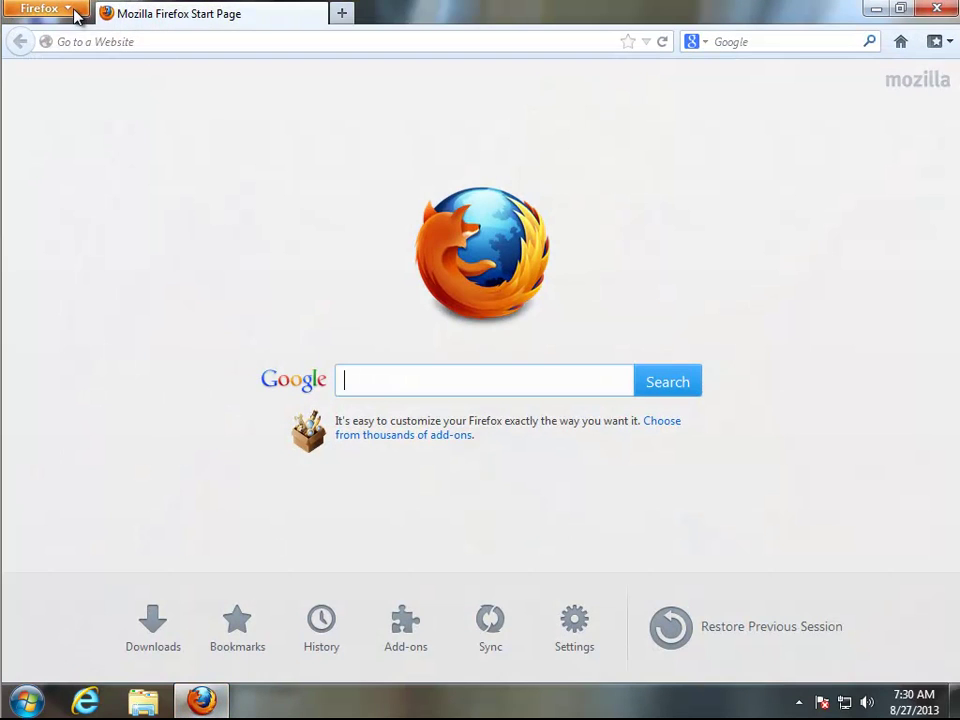
pyautogui.click(70, 13)
pyautogui.click(217, 126)
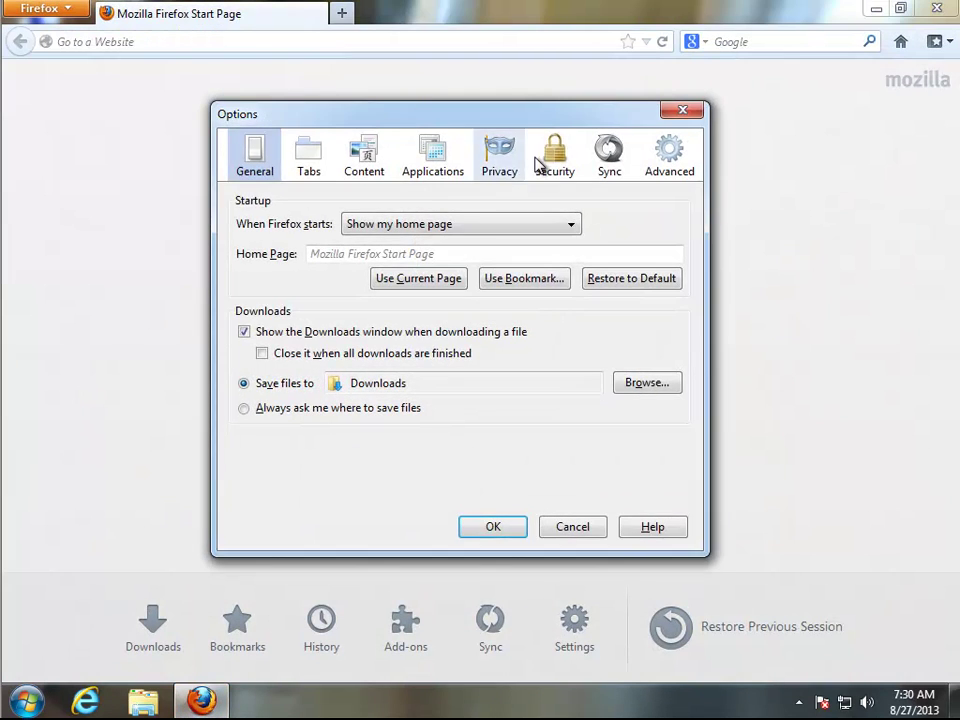
pyautogui.click(505, 166)
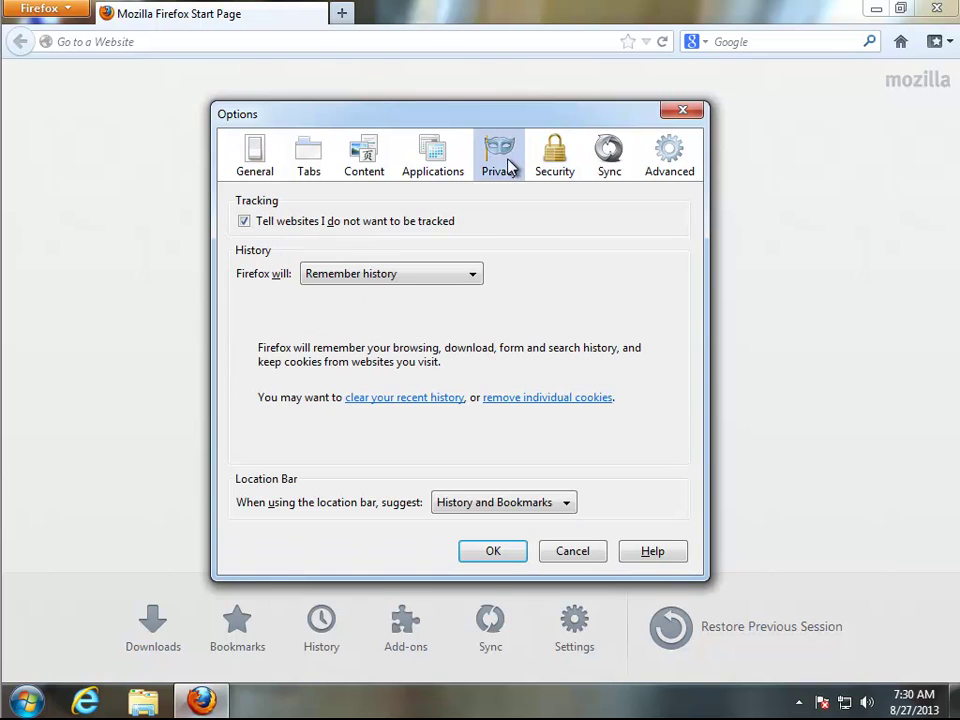
# Clear Firefox's history with the time range set to Everything, accept the options and close the browser
pyautogui.click(447, 400)
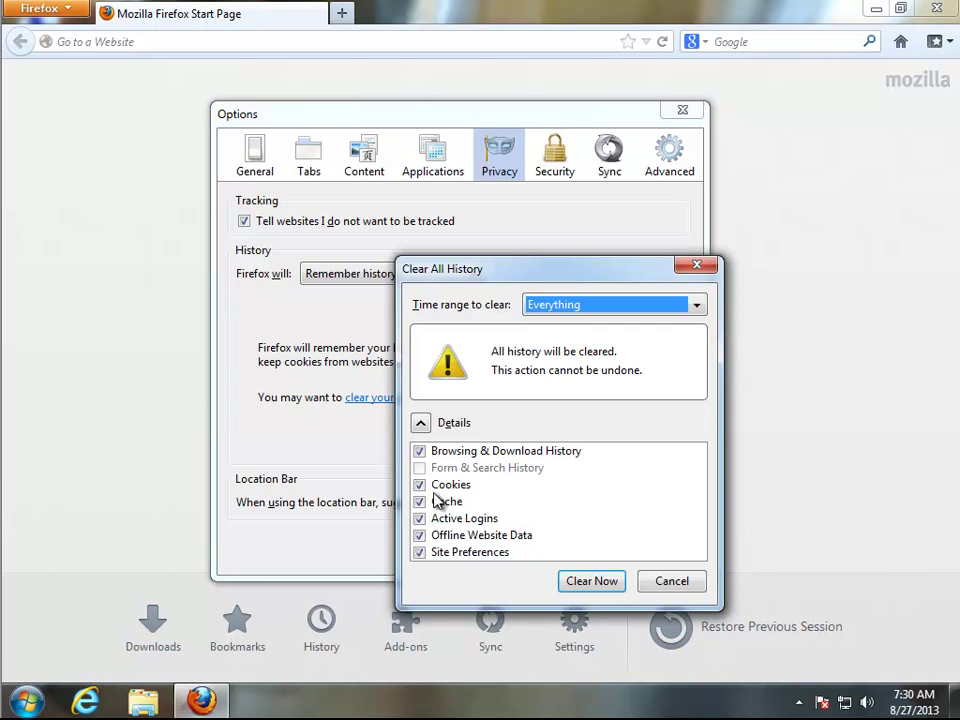
pyautogui.click(697, 306)
pyautogui.click(703, 313)
pyautogui.click(584, 591)
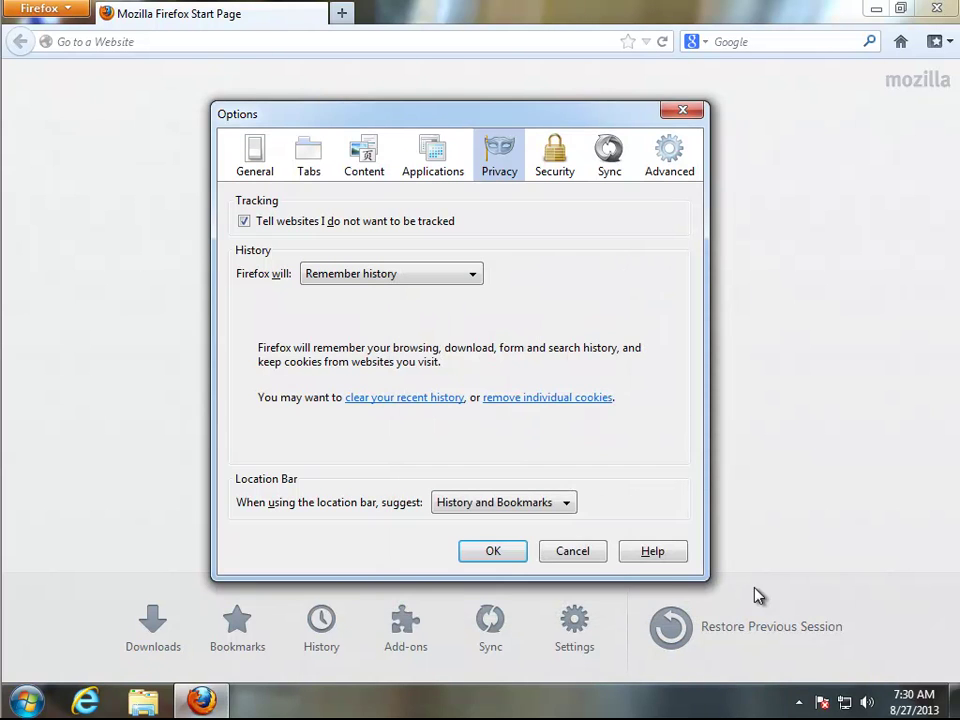
pyautogui.click(487, 556)
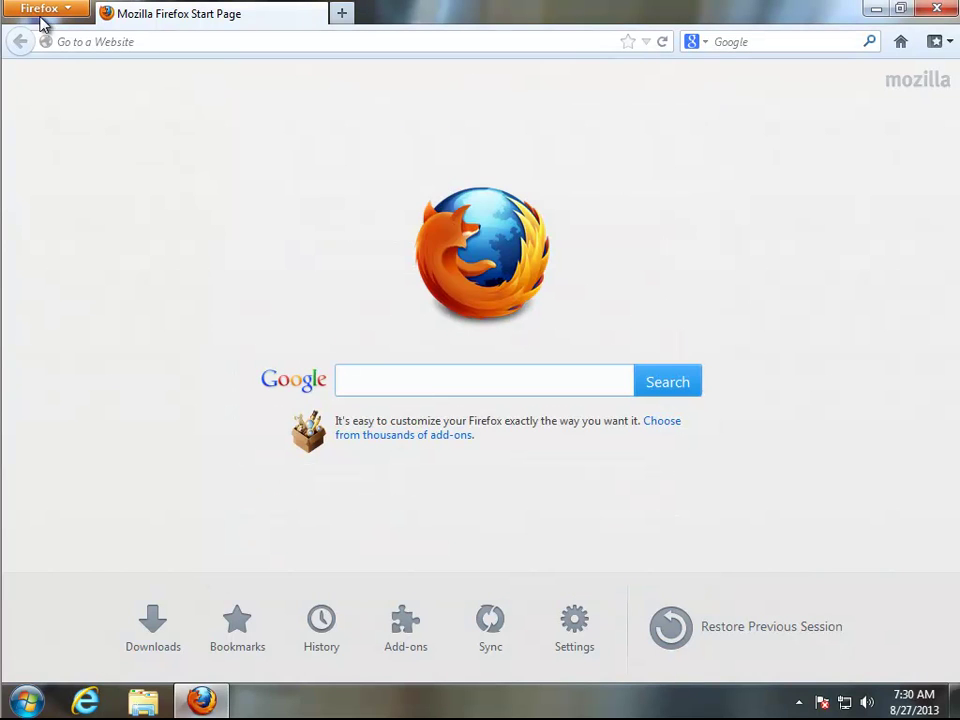
pyautogui.click(930, 10)
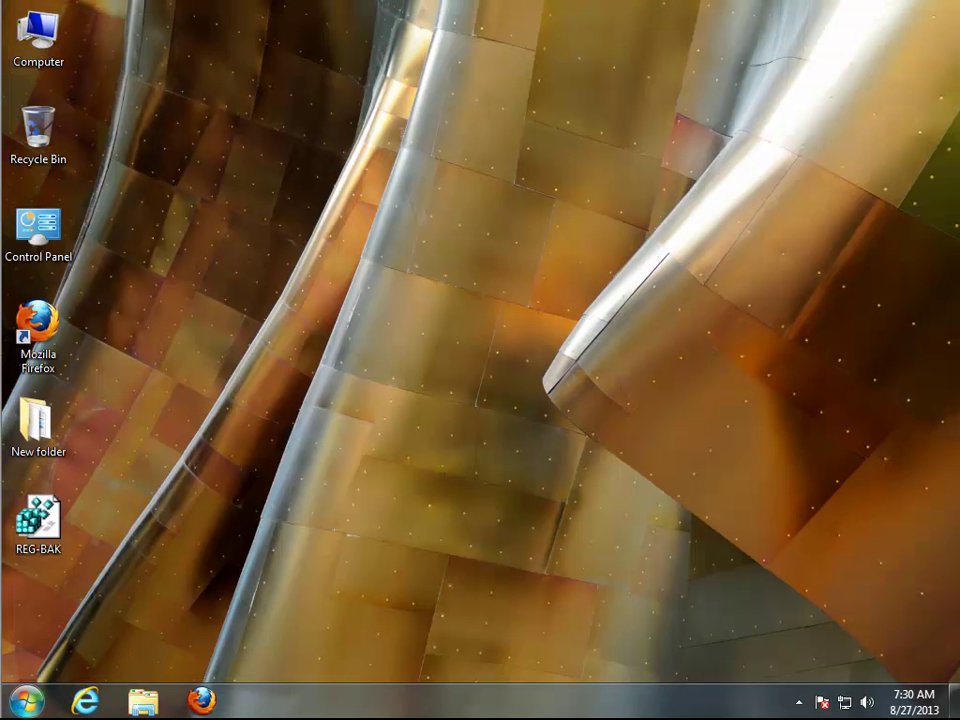
# Launch Internet Explorer and open the general settings of Internet Options
pyautogui.click(80, 703)
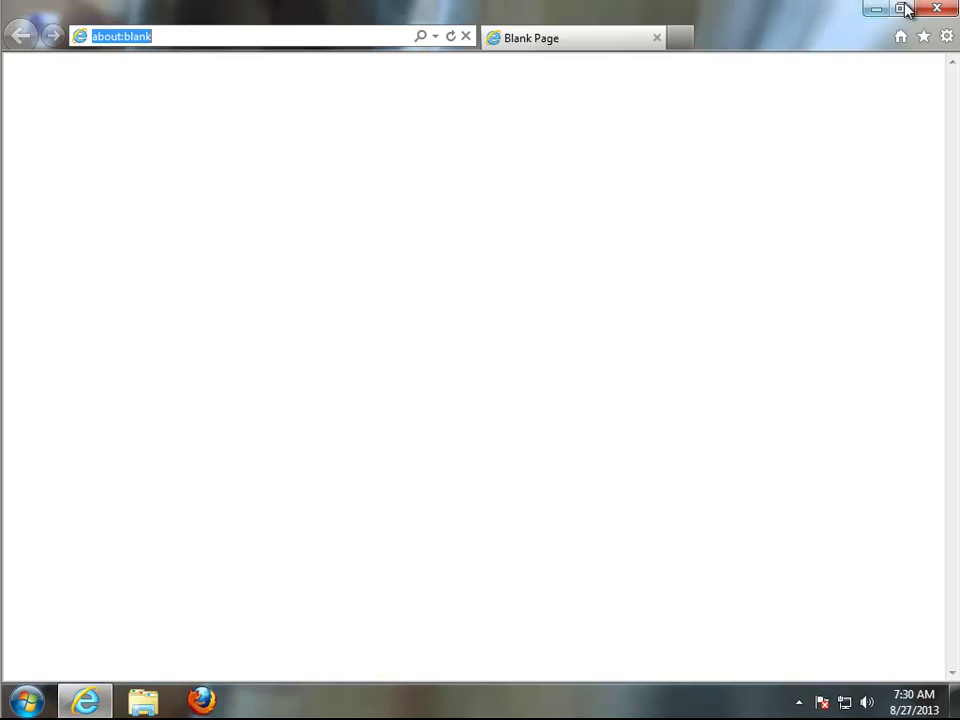
pyautogui.click(946, 38)
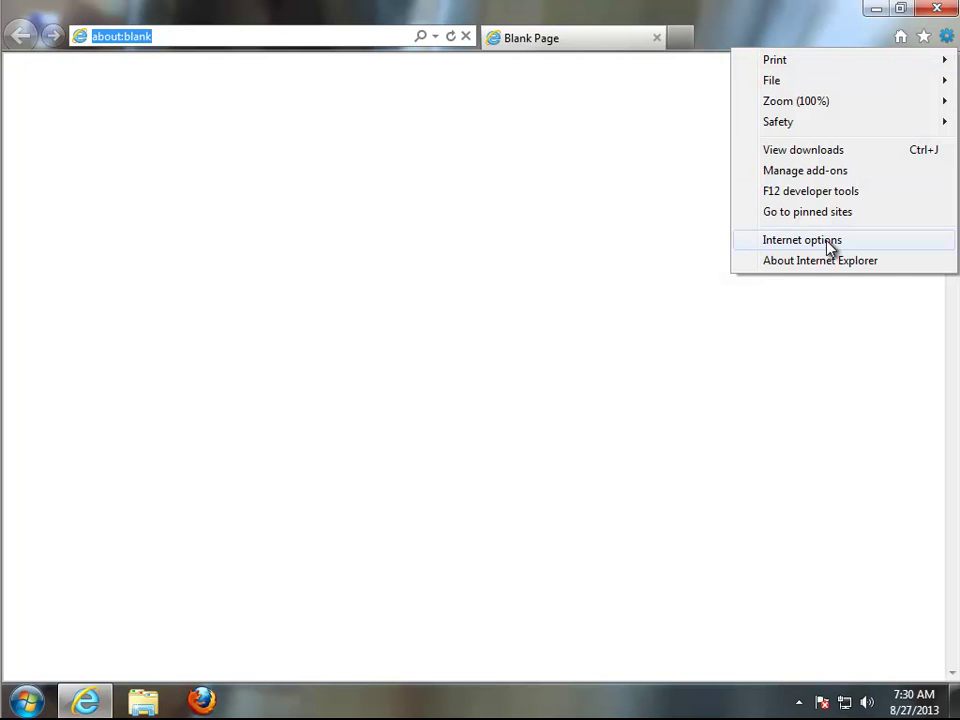
pyautogui.click(828, 241)
pyautogui.moveTo(182, 35); pyautogui.dragTo(182, 83)
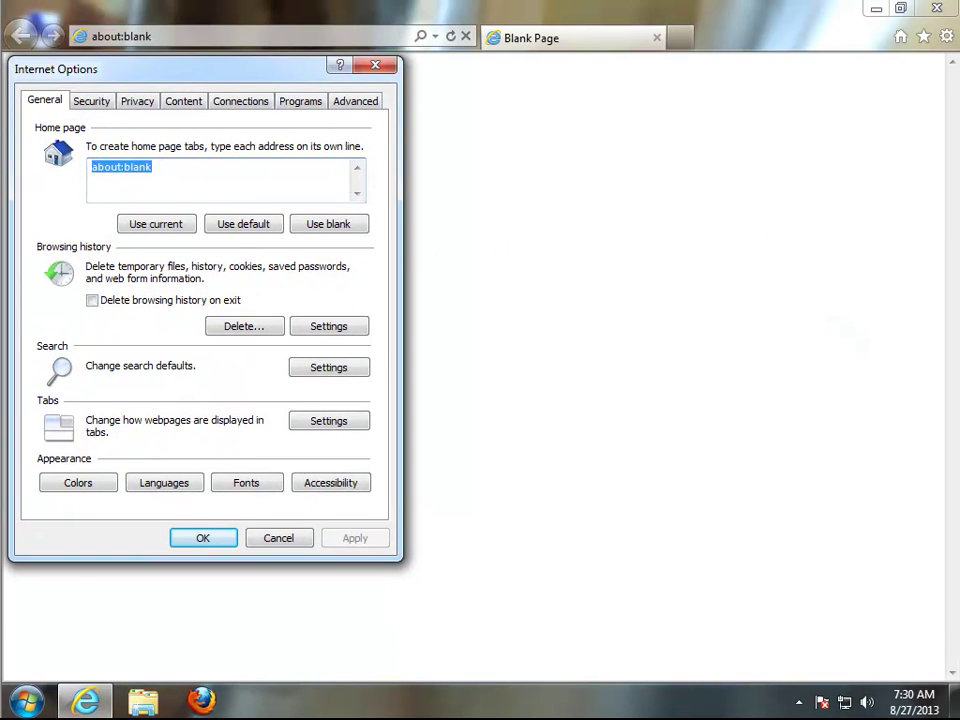
pyautogui.click(139, 105)
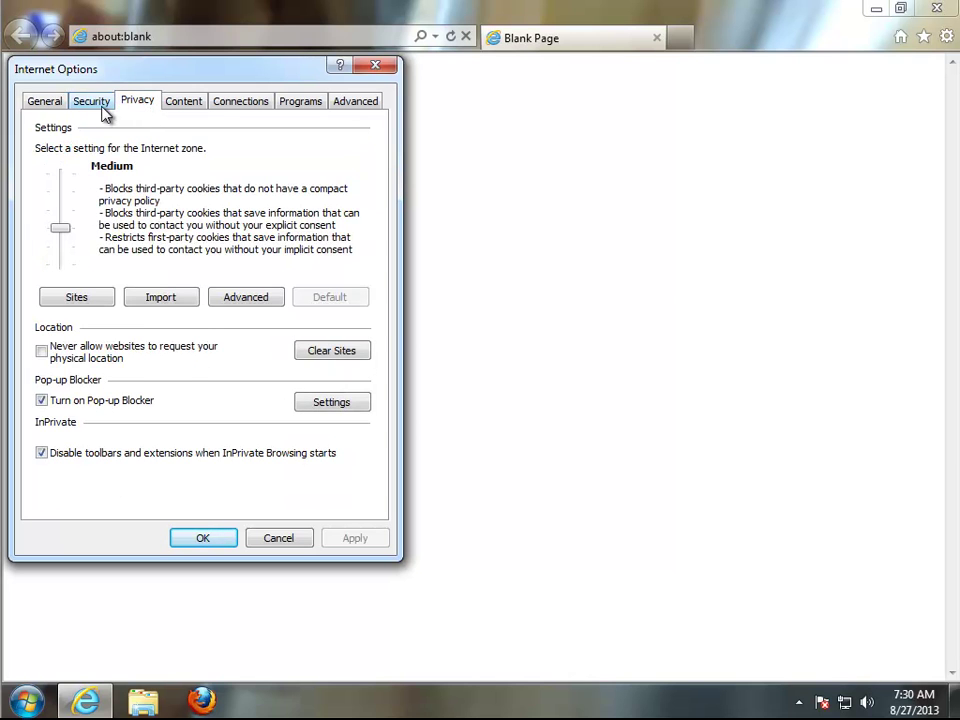
pyautogui.click(56, 106)
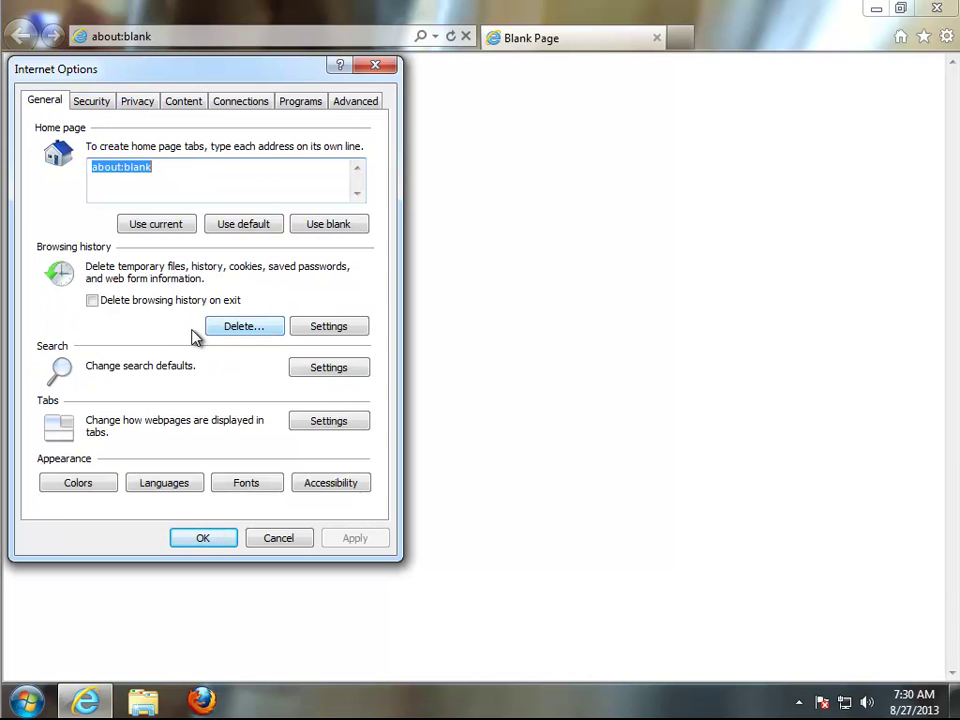
# Delete Internet Explorer's temporary files, cookies, history, download history, form data and passwords, preserving Favorites data, and close the browser
pyautogui.click(266, 334)
pyautogui.moveTo(211, 70); pyautogui.dragTo(604, 72)
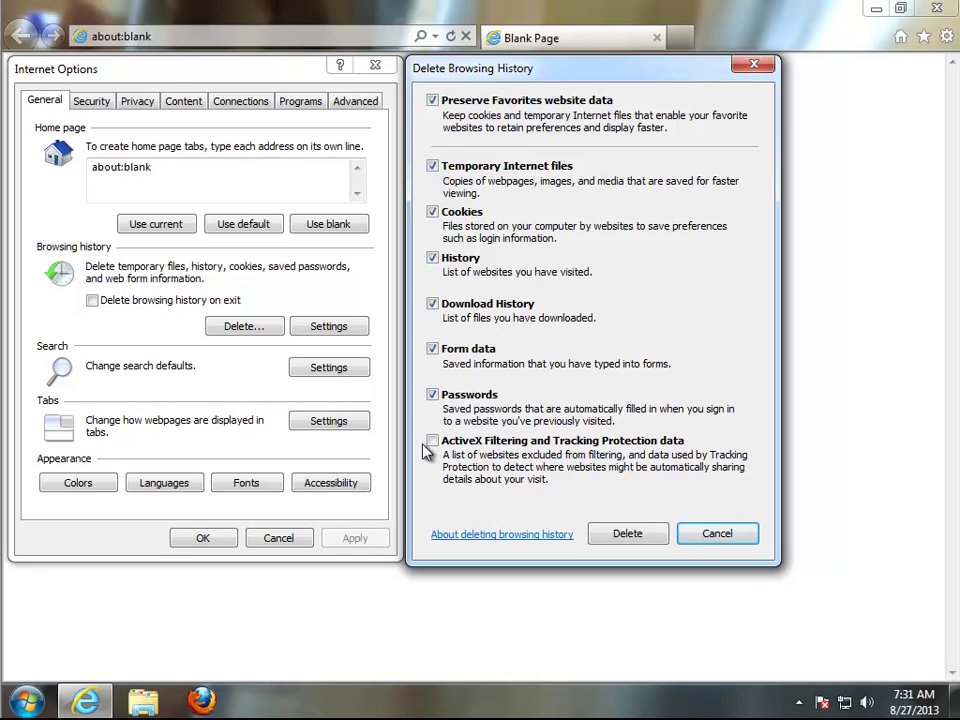
pyautogui.click(641, 533)
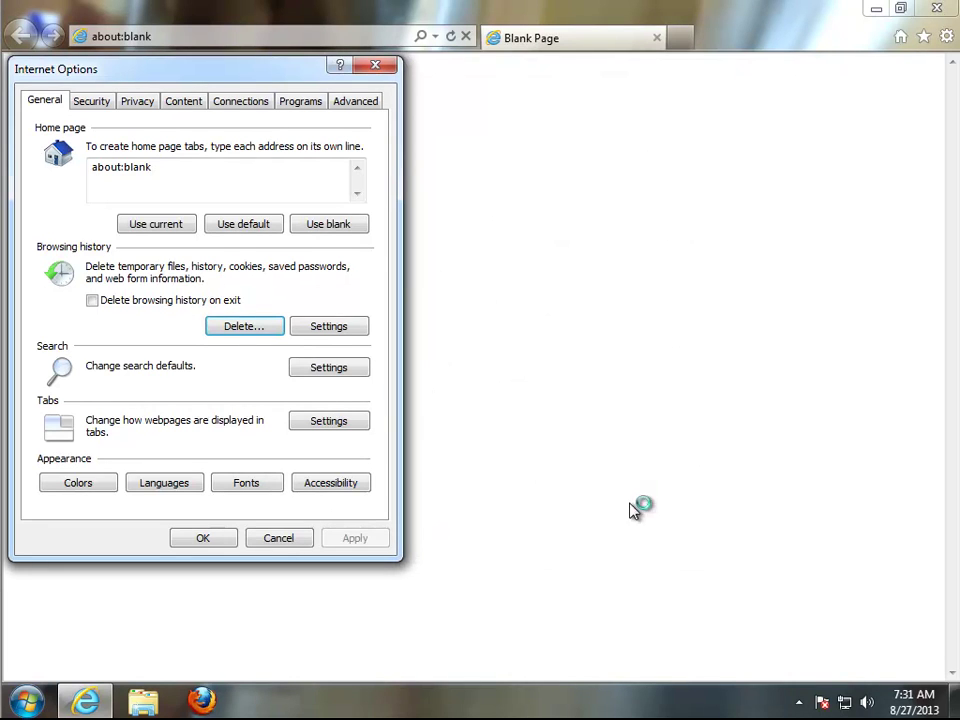
pyautogui.click(222, 539)
pyautogui.click(936, 14)
pyautogui.rightClick(404, 316)
pyautogui.click(455, 370)
pyautogui.click(30, 694)
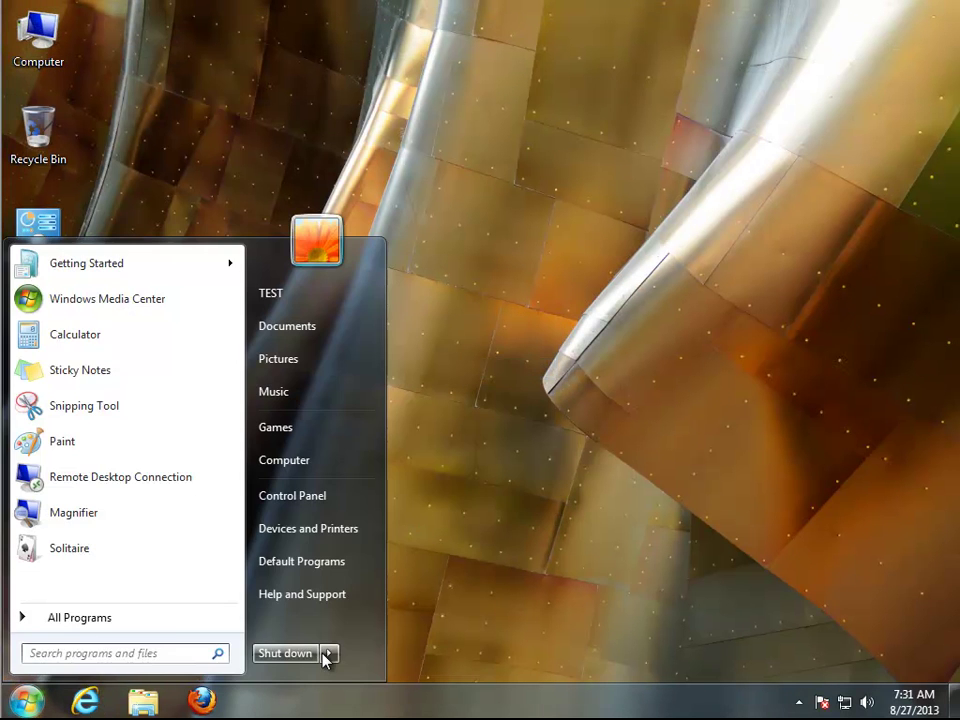
pyautogui.moveTo(326, 654)
pyautogui.click(448, 356)
pyautogui.rightClick(448, 352)
pyautogui.click(497, 403)
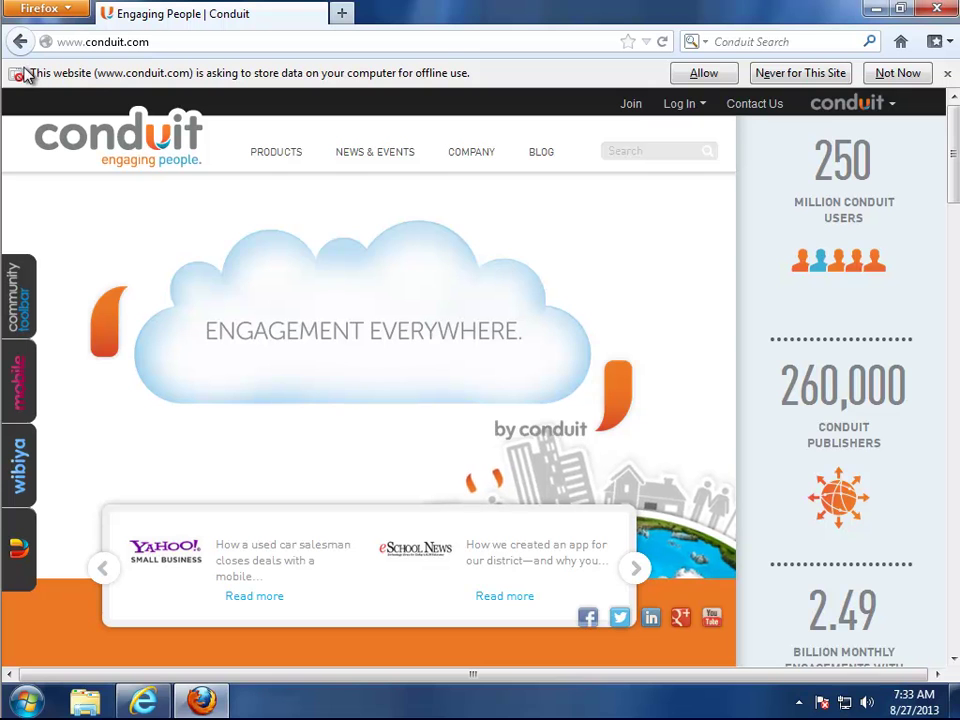
pyautogui.click(826, 78)
pyautogui.click(874, 8)
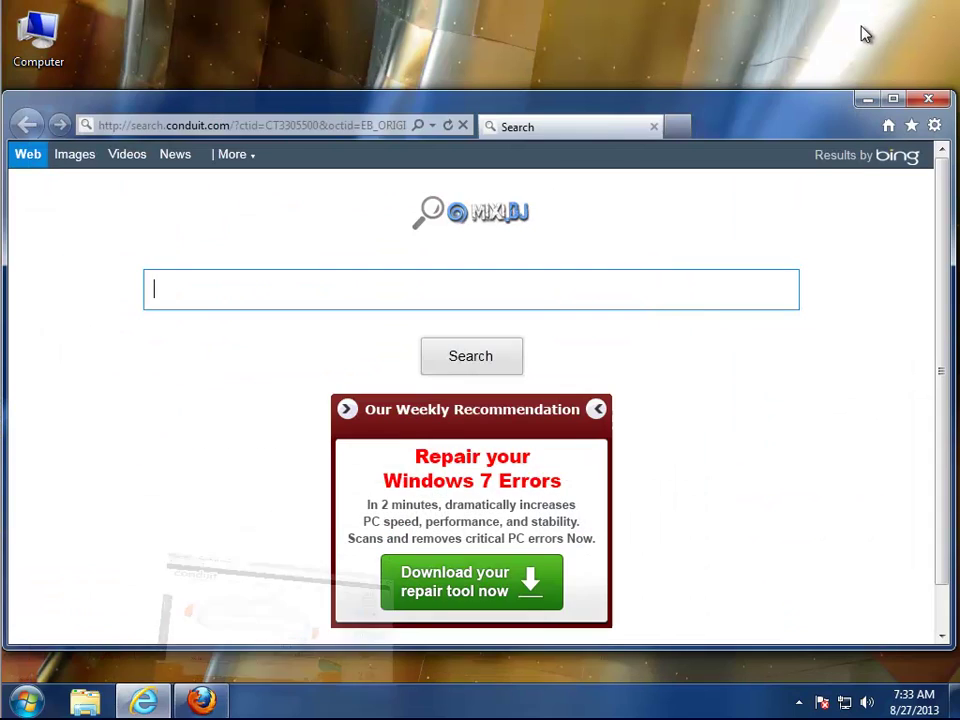
pyautogui.click(874, 100)
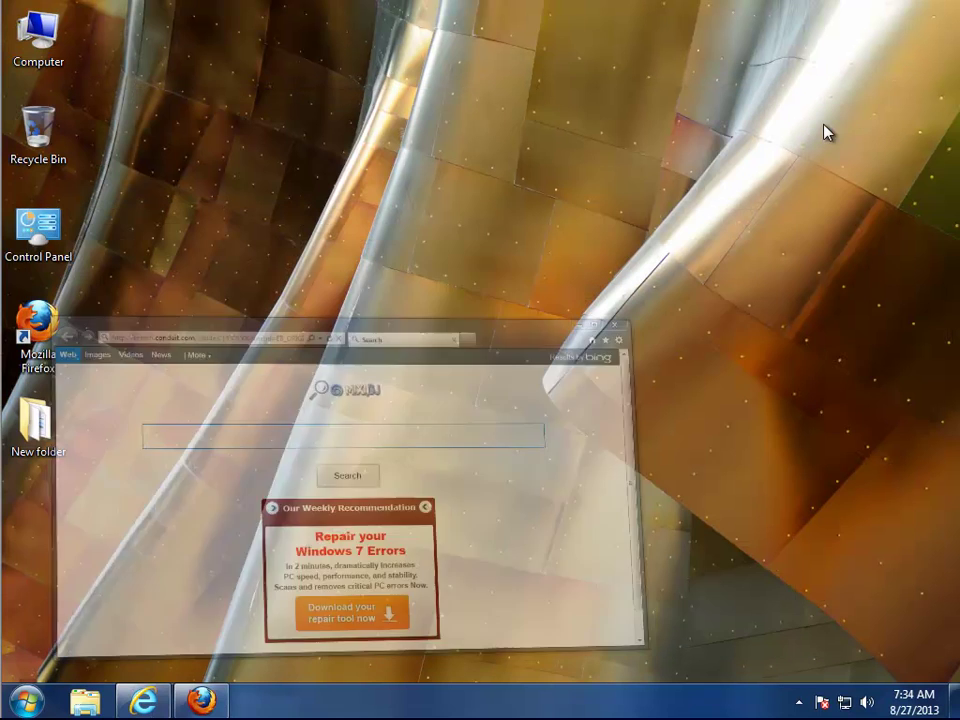
pyautogui.rightClick(364, 255)
pyautogui.click(407, 304)
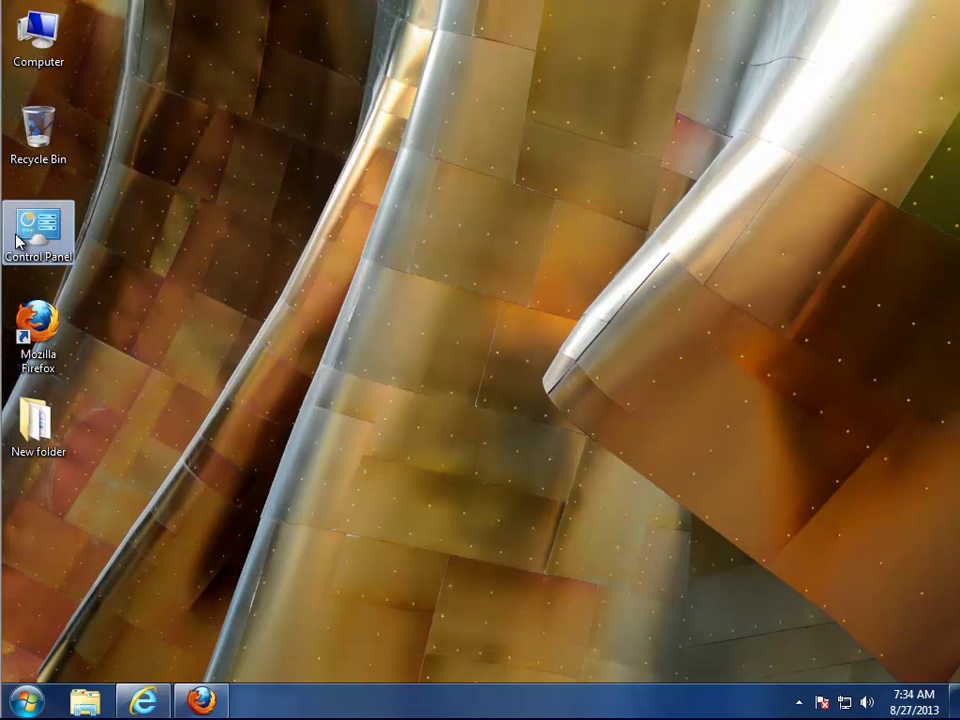
# Start uninstalling Search Protect through Control Panel and choose to go back to the original home page and default search settings
pyautogui.doubleClick(70, 242)
pyautogui.click(246, 349)
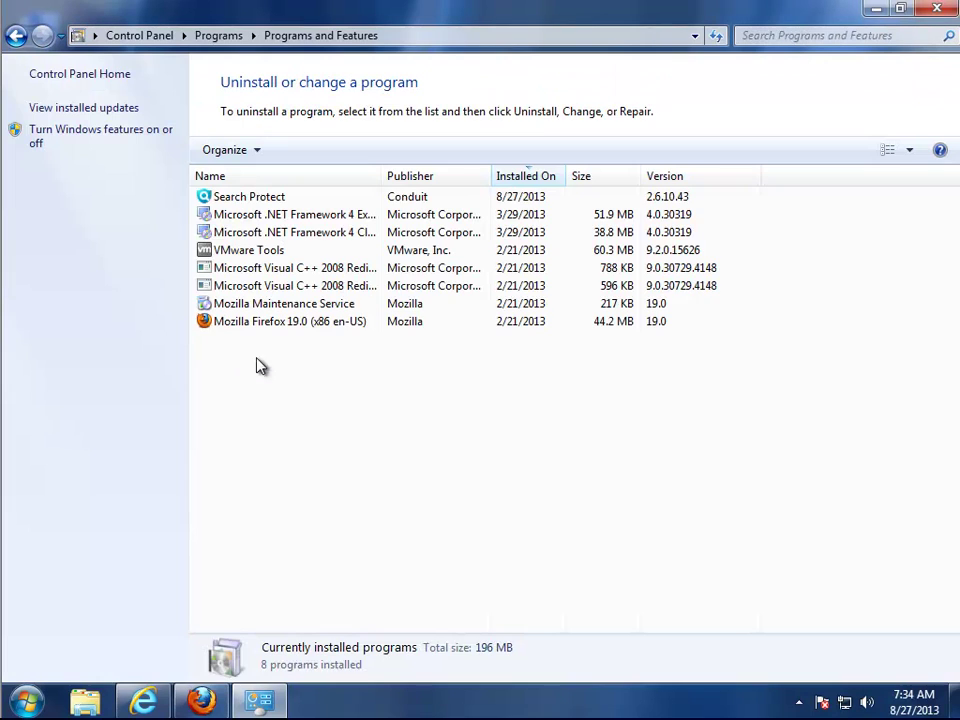
pyautogui.click(285, 198)
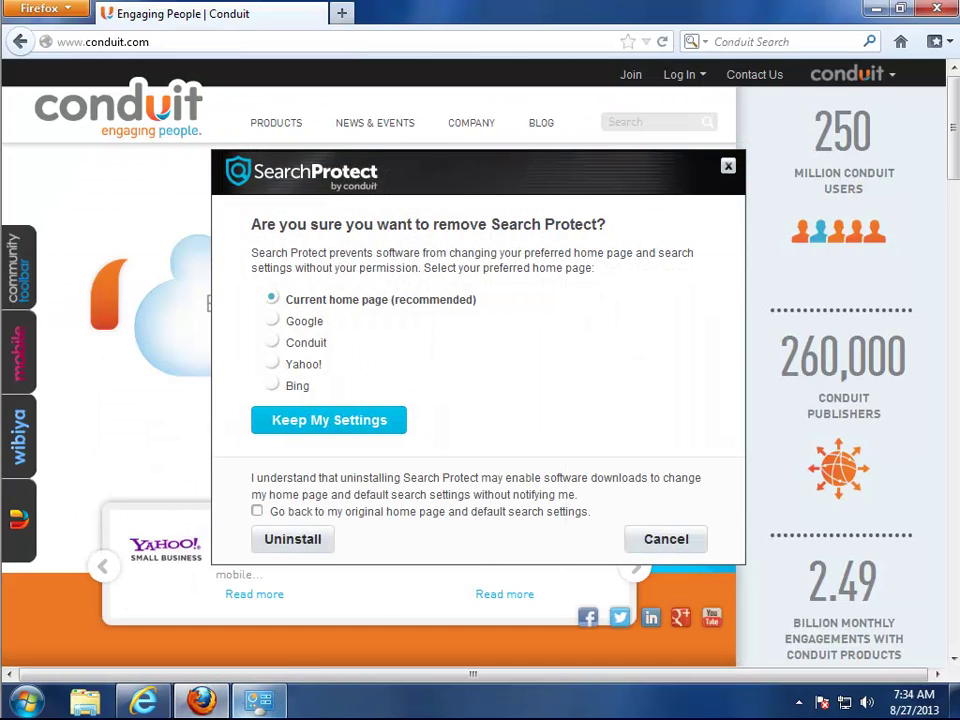
pyautogui.moveTo(466, 177); pyautogui.dragTo(295, 171)
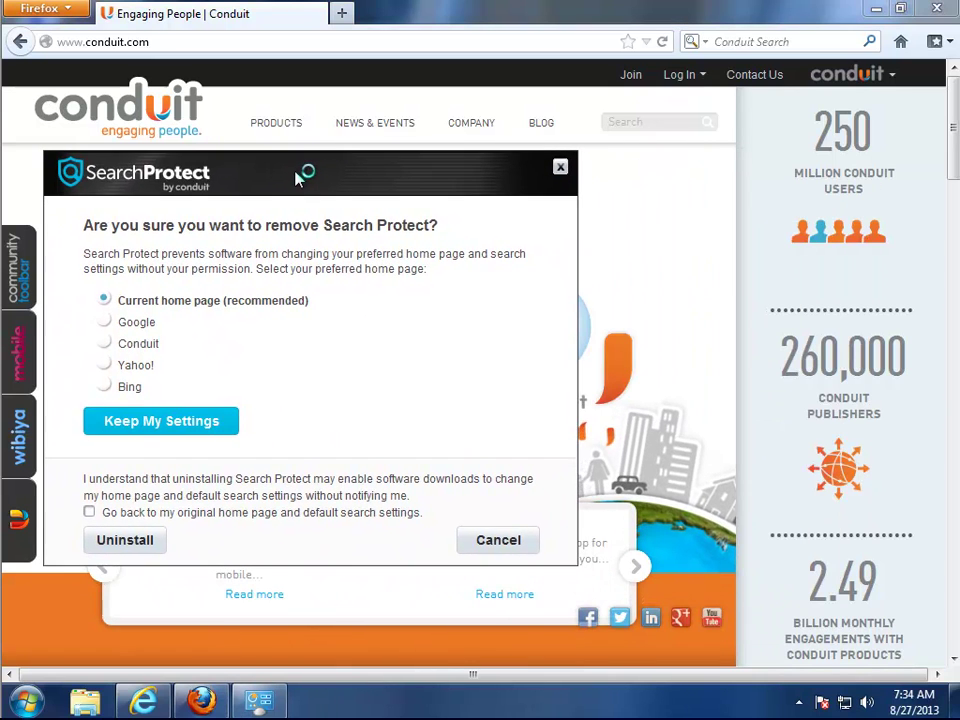
pyautogui.click(90, 513)
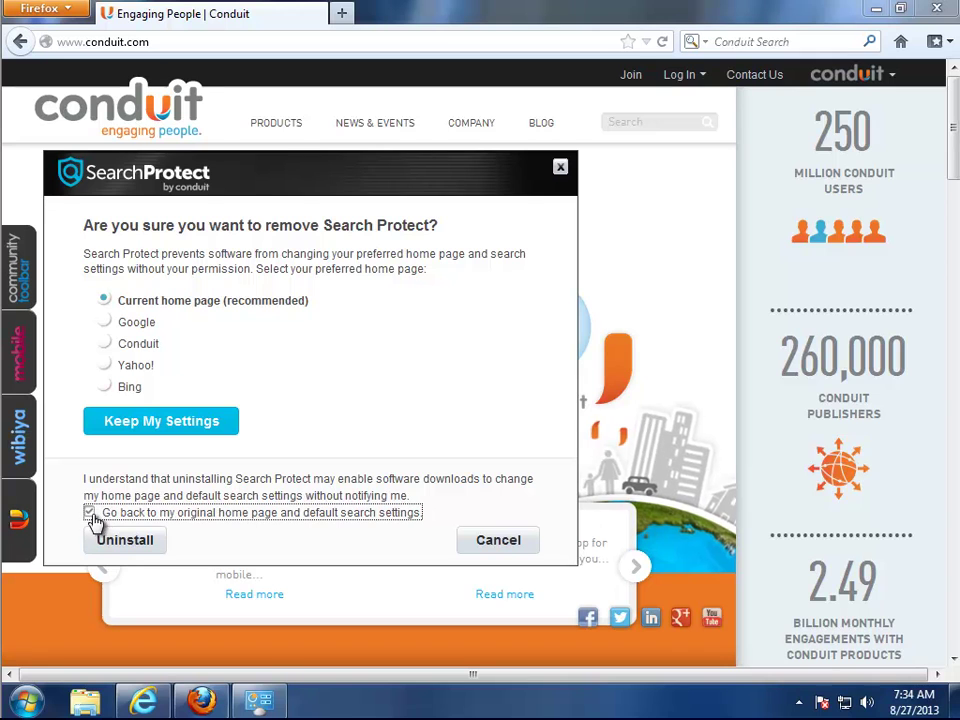